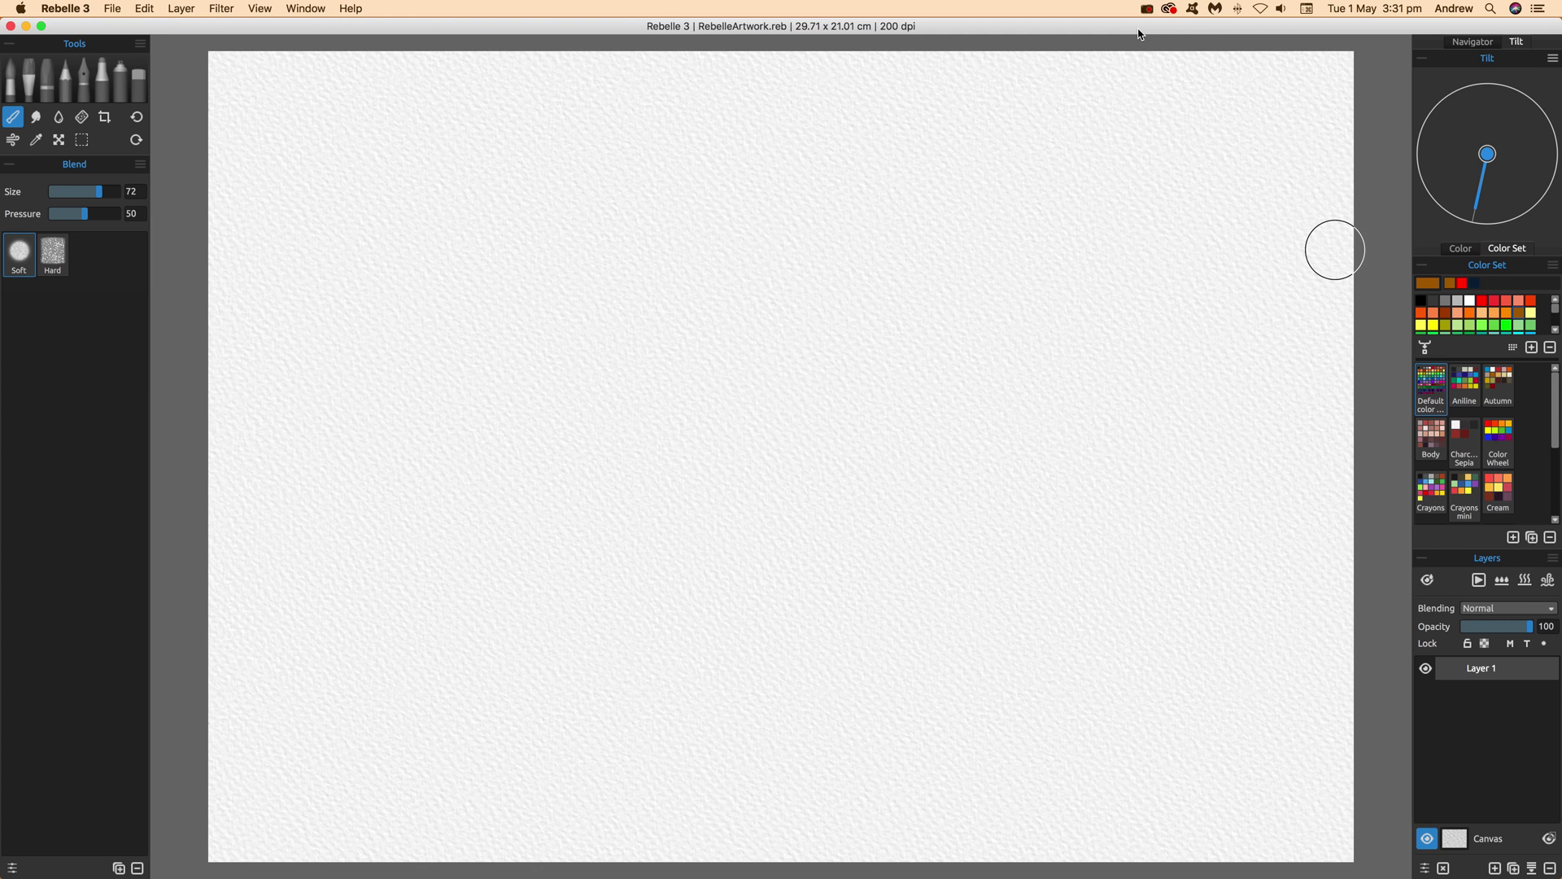
In Photoshop, set the custom shape stroke to about 12.67 px and open the spiral shape library
key(super+Tab)
key(super+Tab)
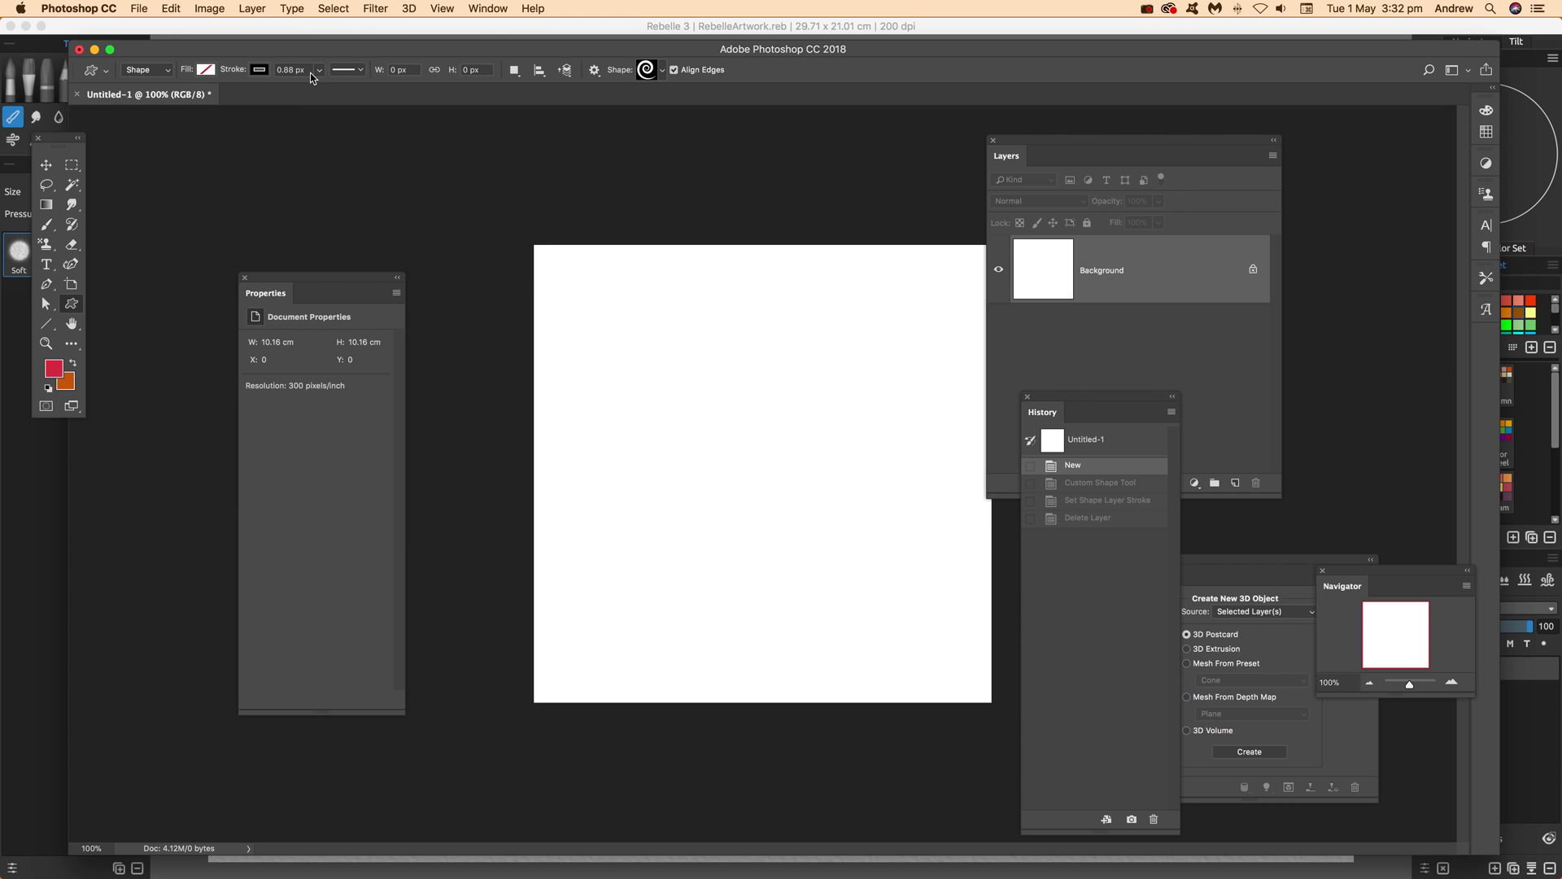
drag(318, 74, 326, 92)
click(663, 73)
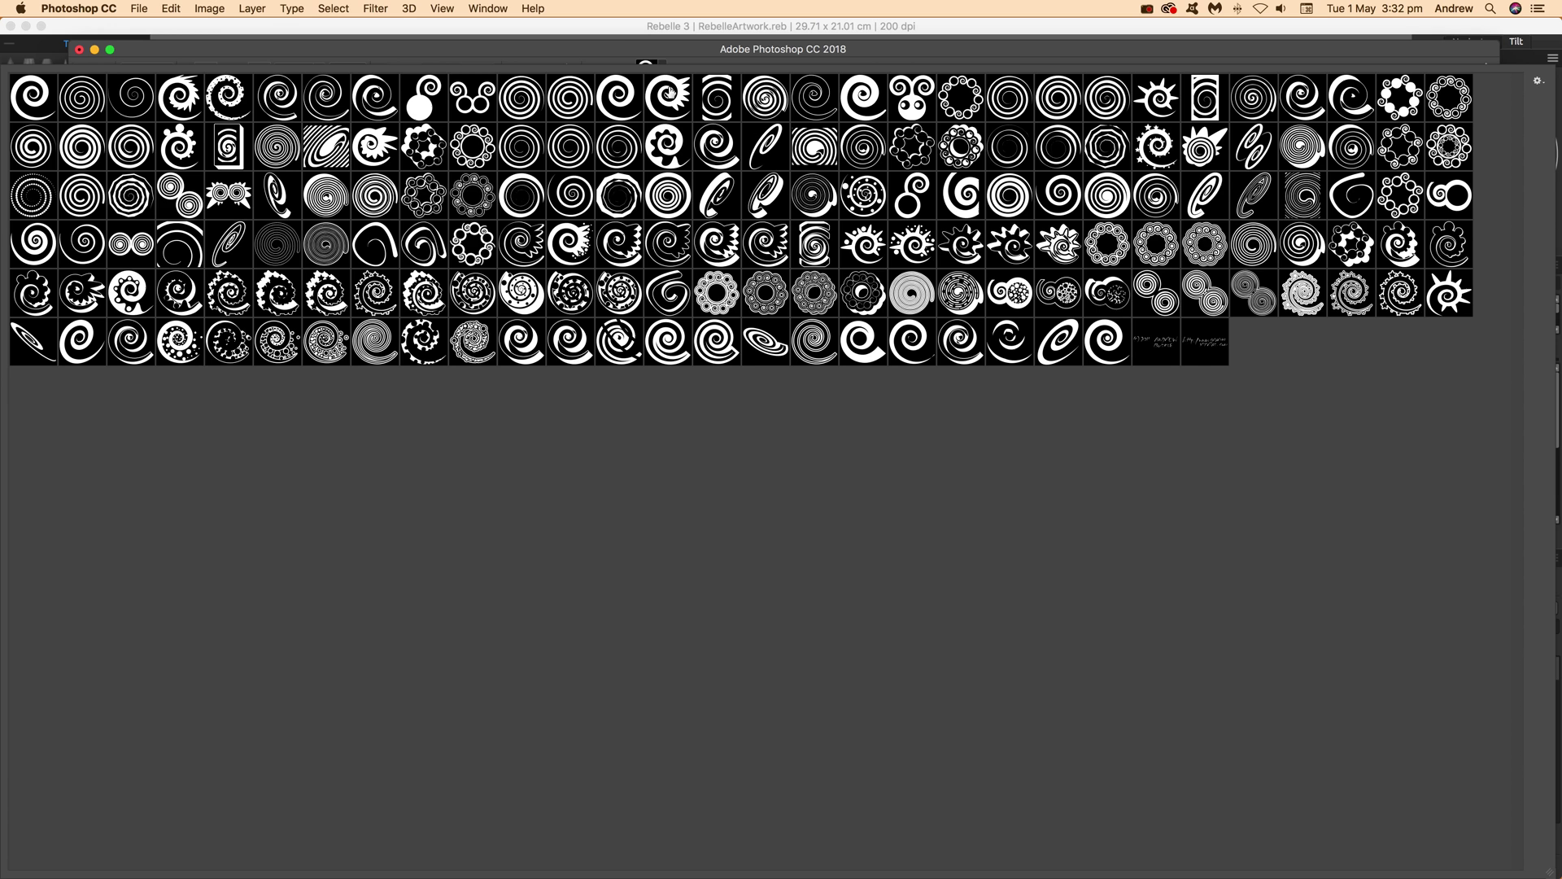
Drag out a large spiral as Shape 1 and delete the white Background layer
click(906, 41)
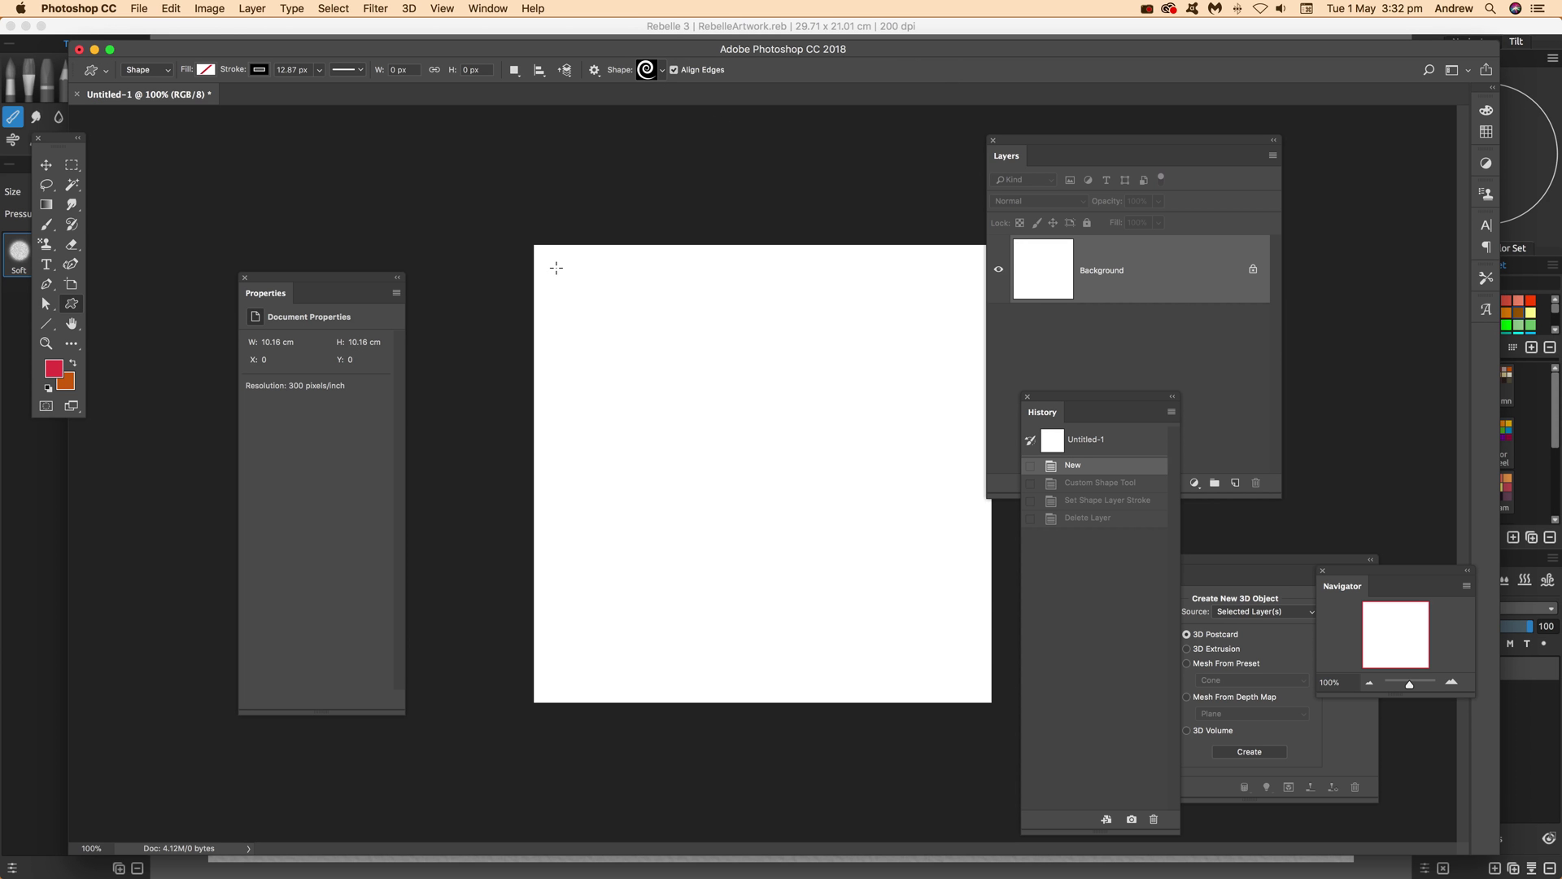
drag(557, 268, 965, 683)
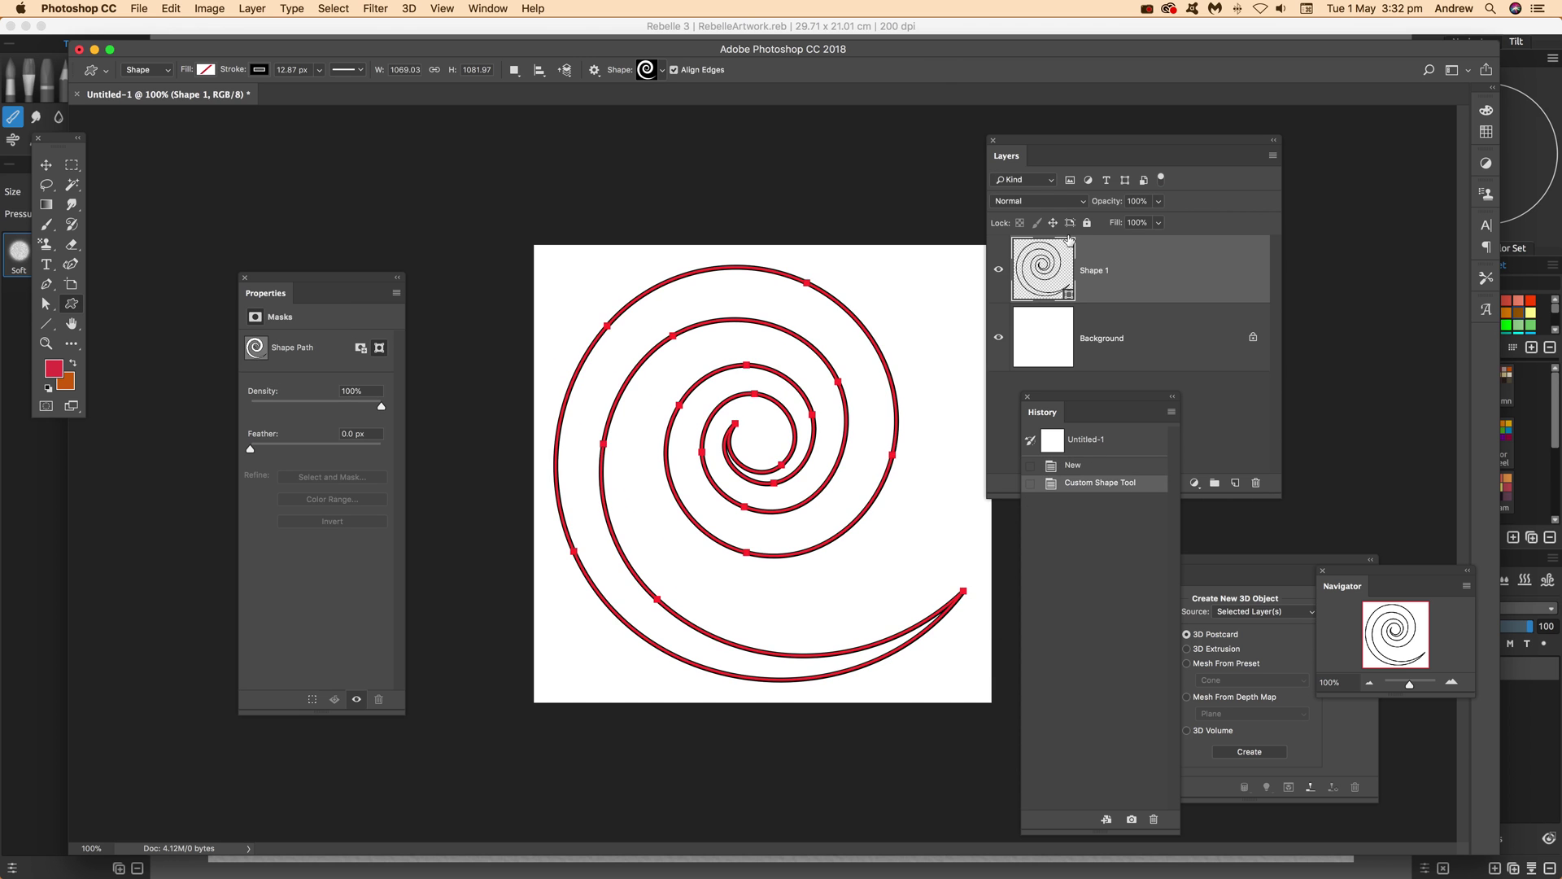
double_click(1100, 268)
click(1139, 338)
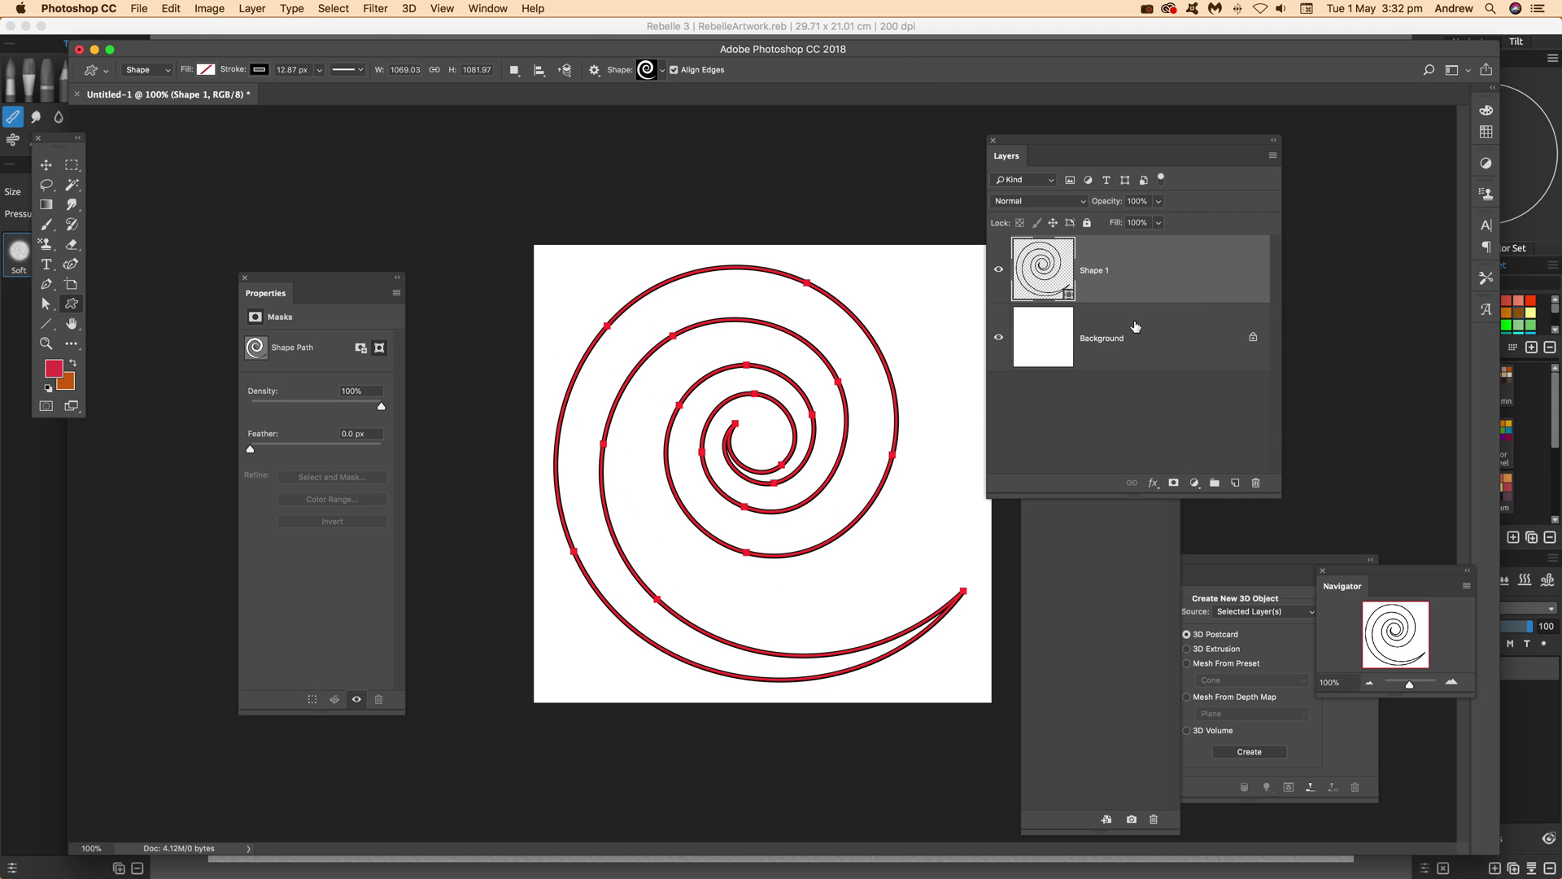
click(1258, 485)
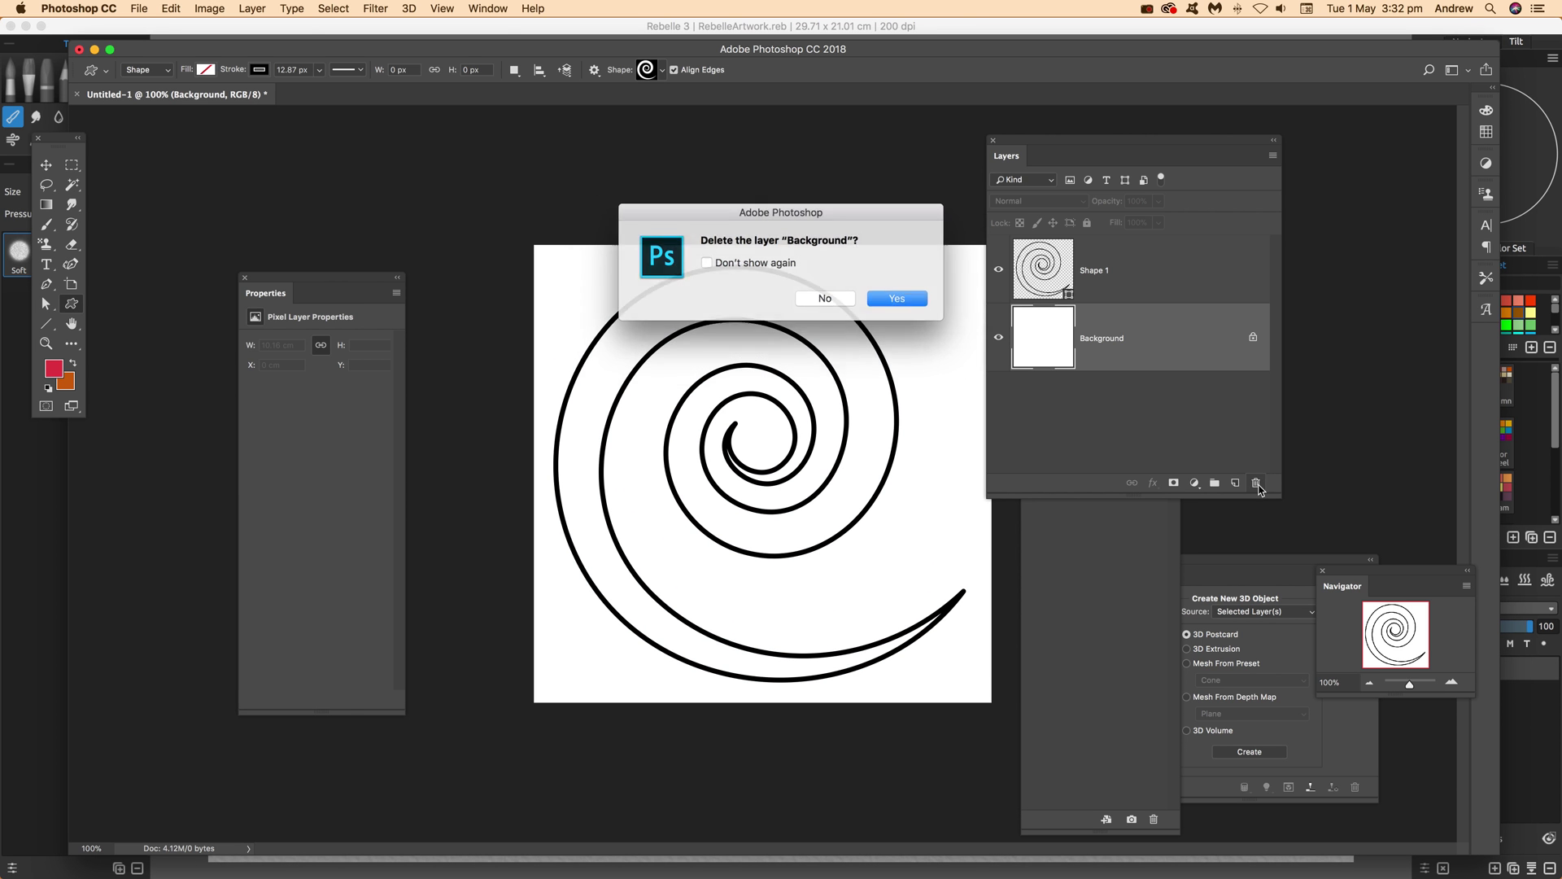
click(892, 301)
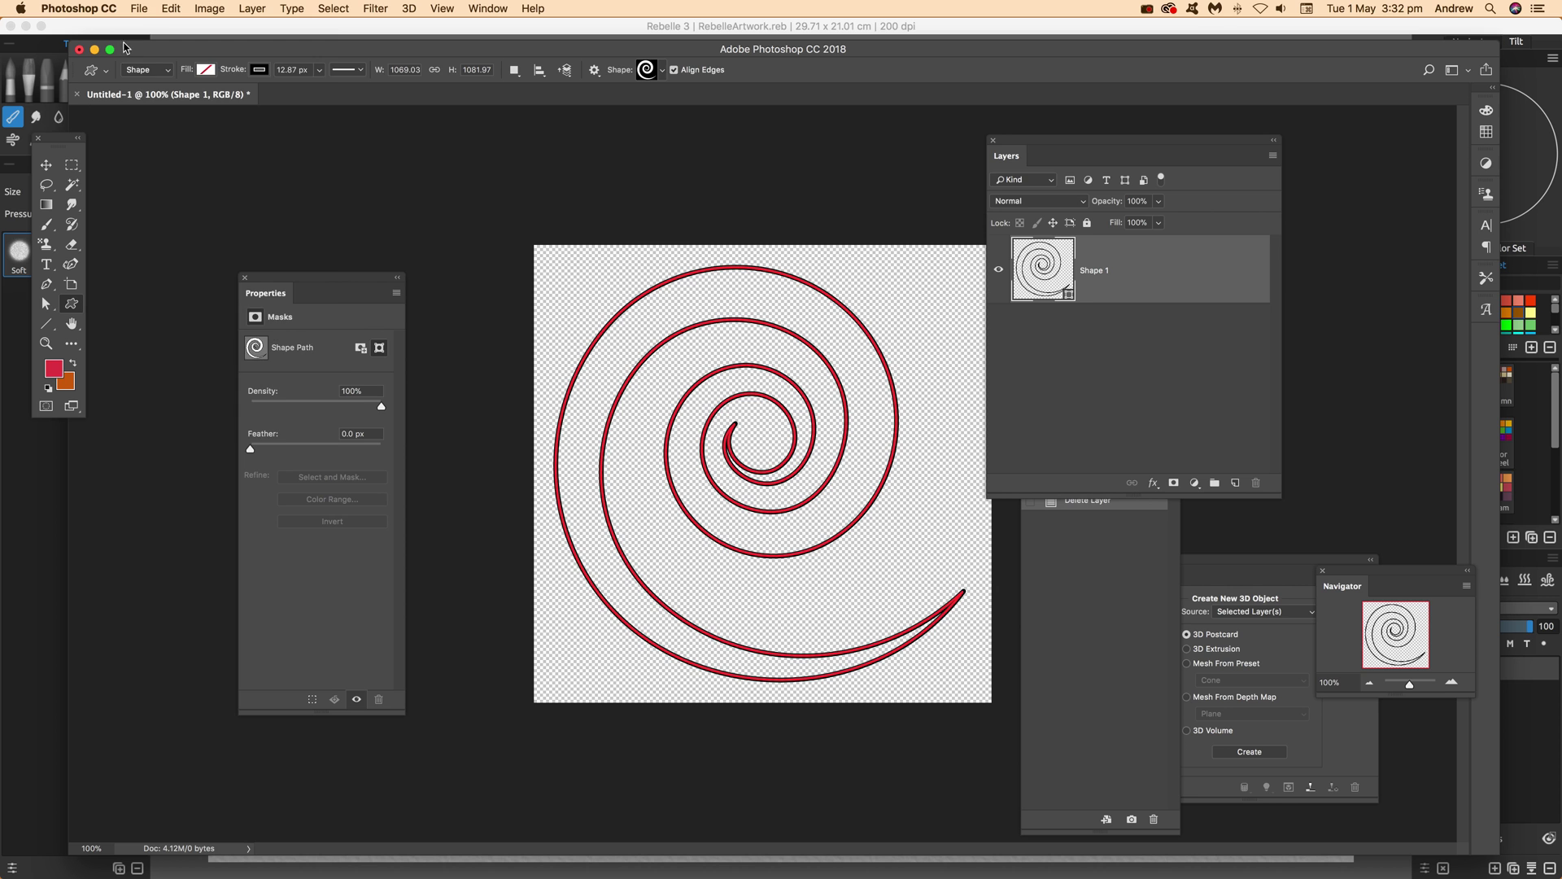
Save for Web as transparent PNG-24 maskspiral.png on the Desktop, overwriting the existing file
click(138, 9)
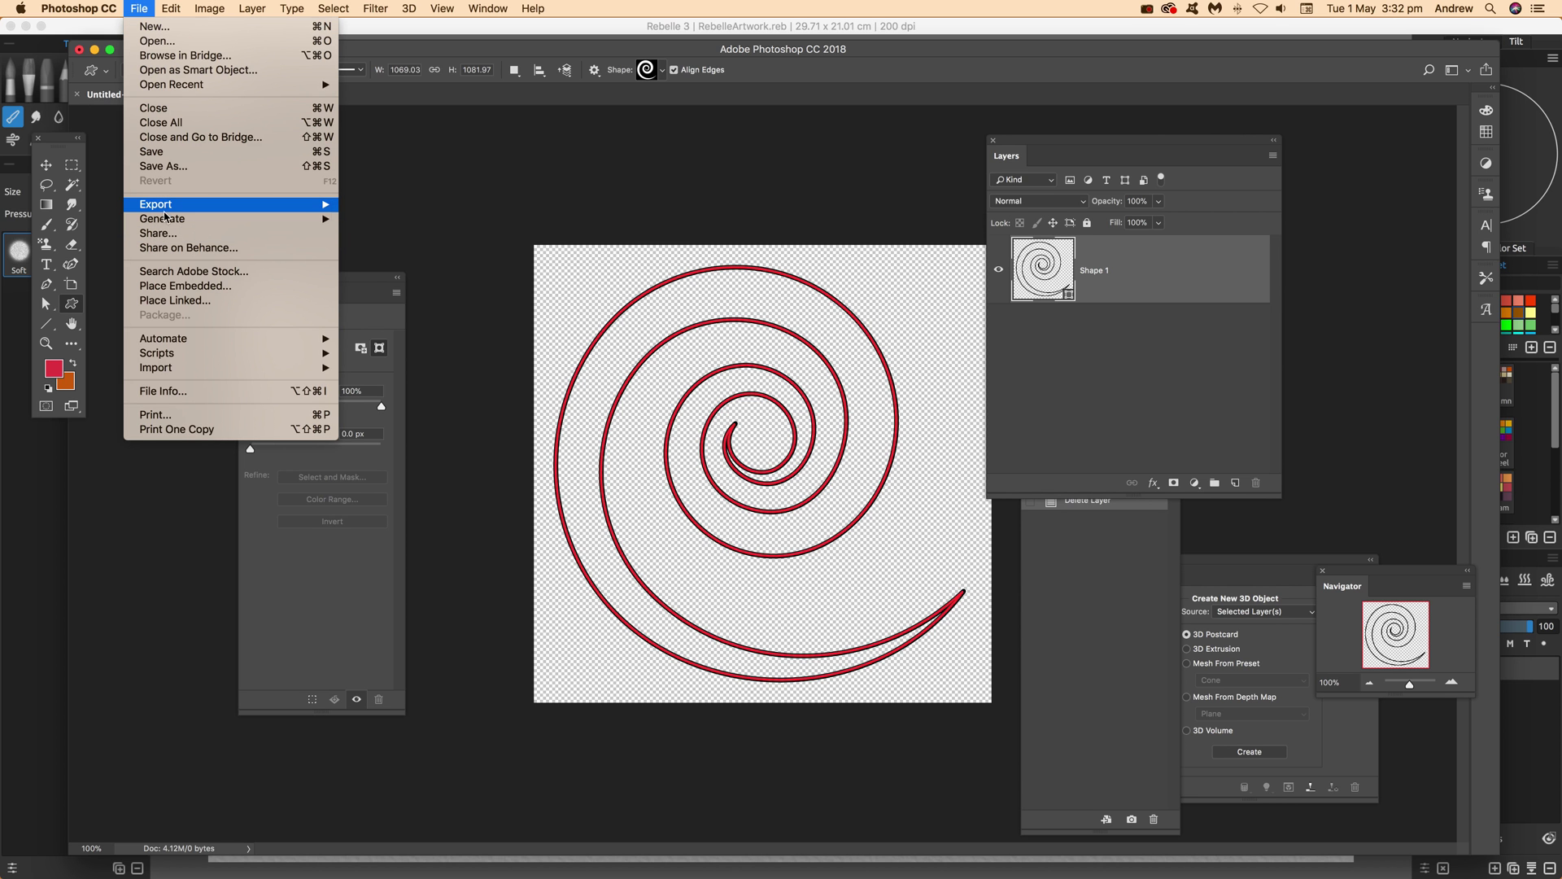
mouse_move(169, 210)
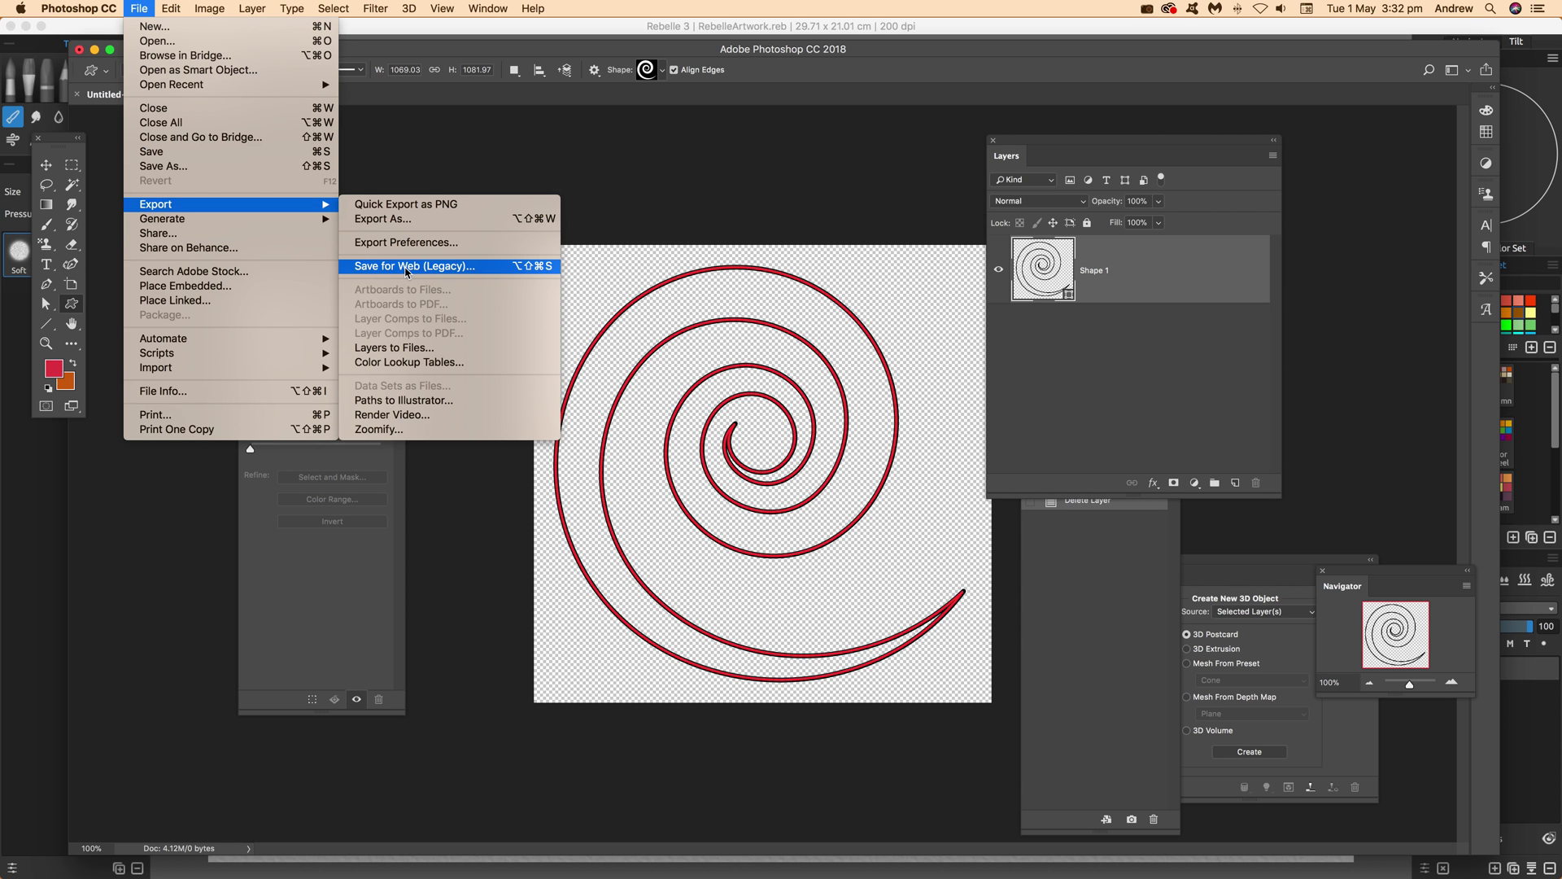
click(406, 267)
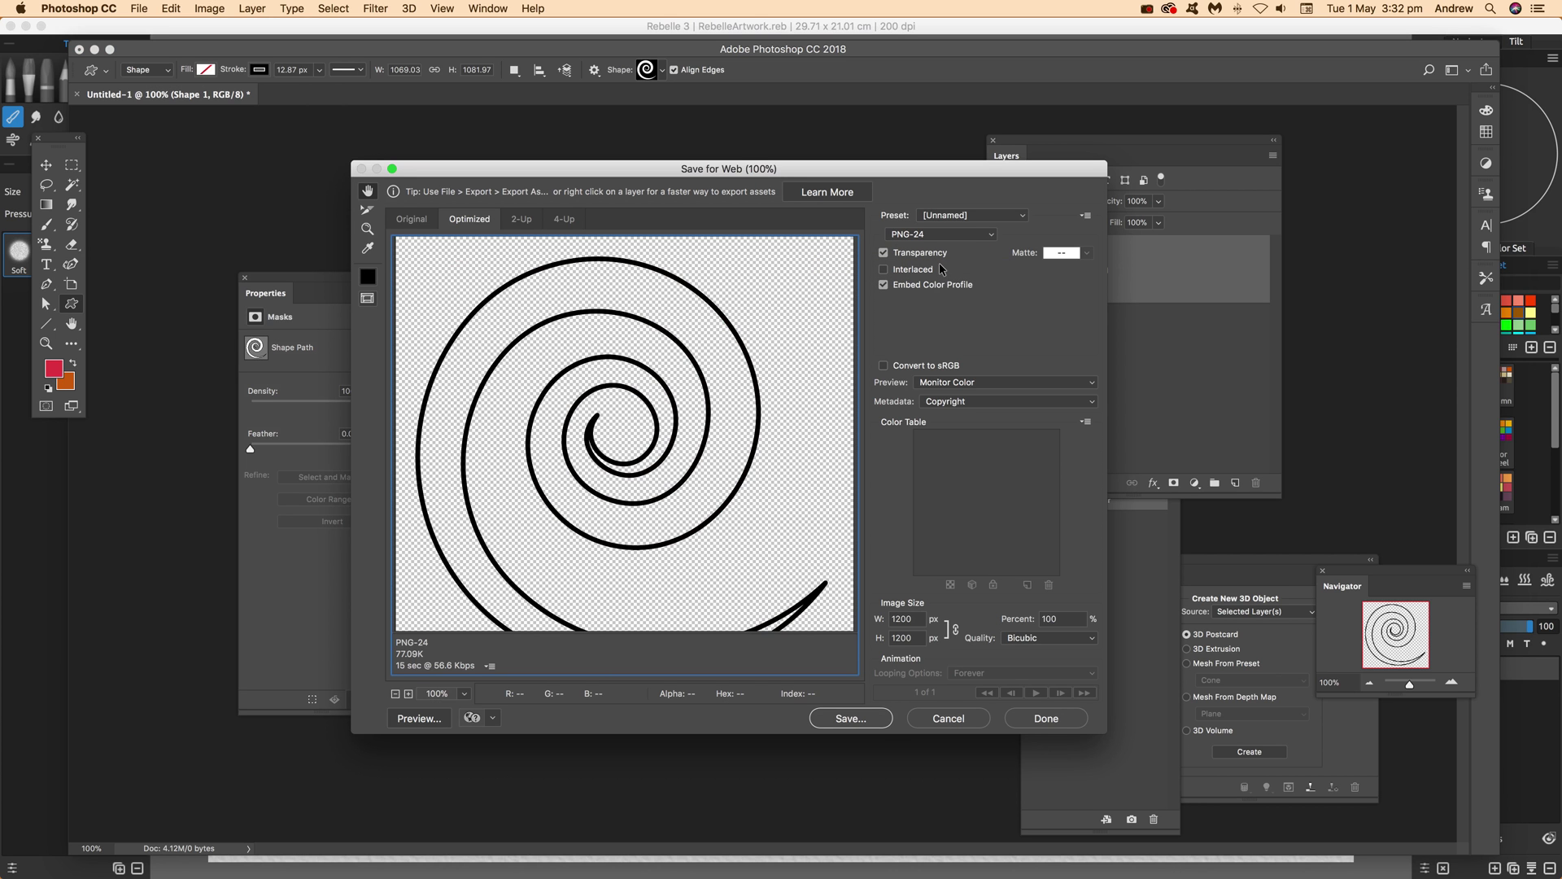
click(858, 719)
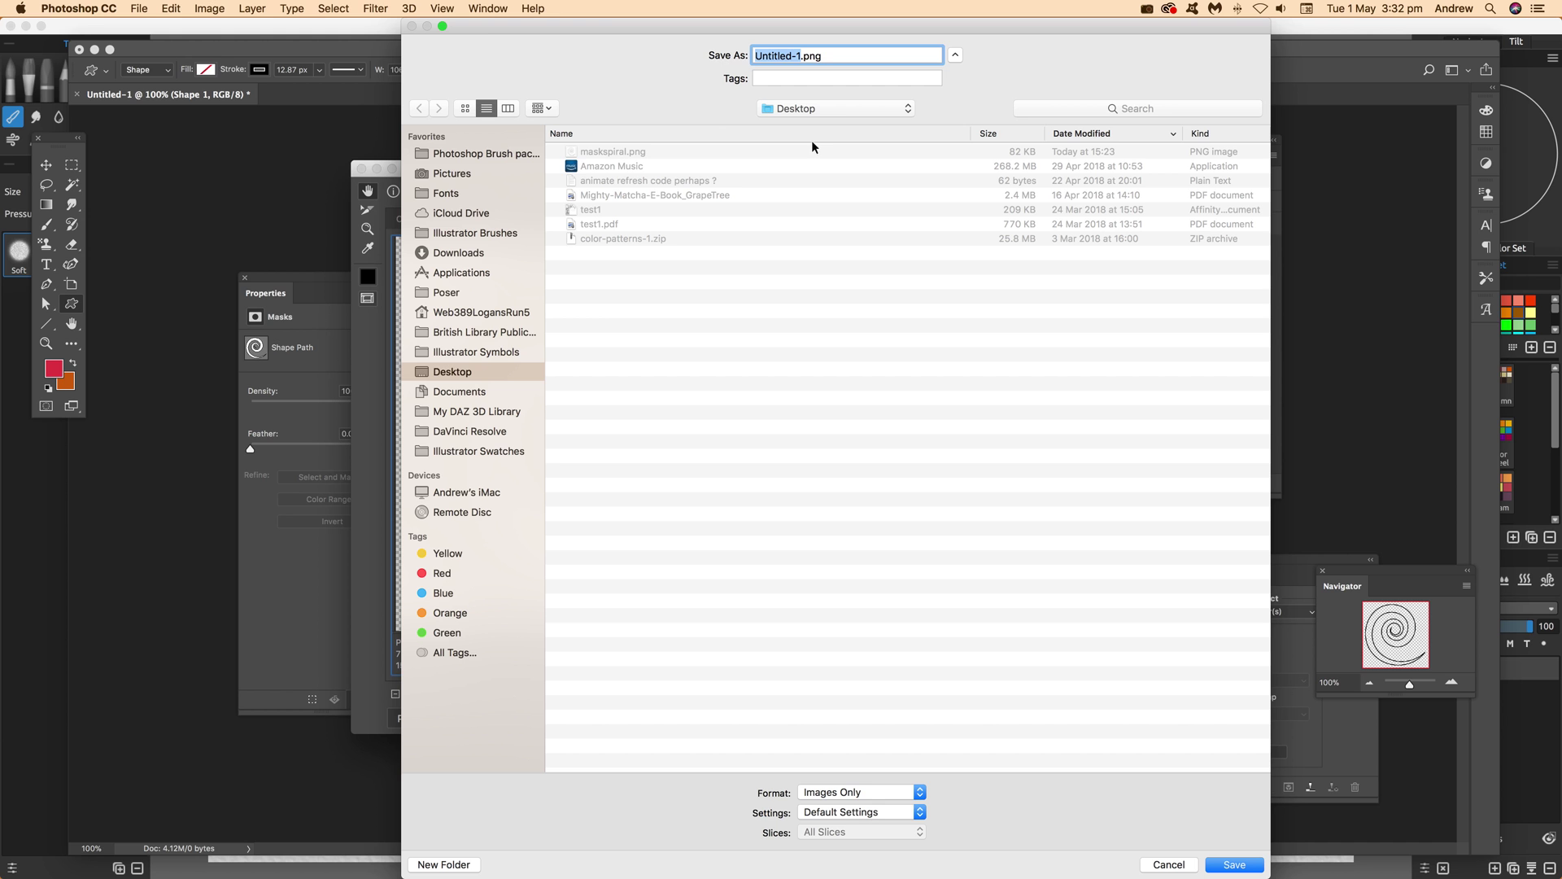
click(632, 157)
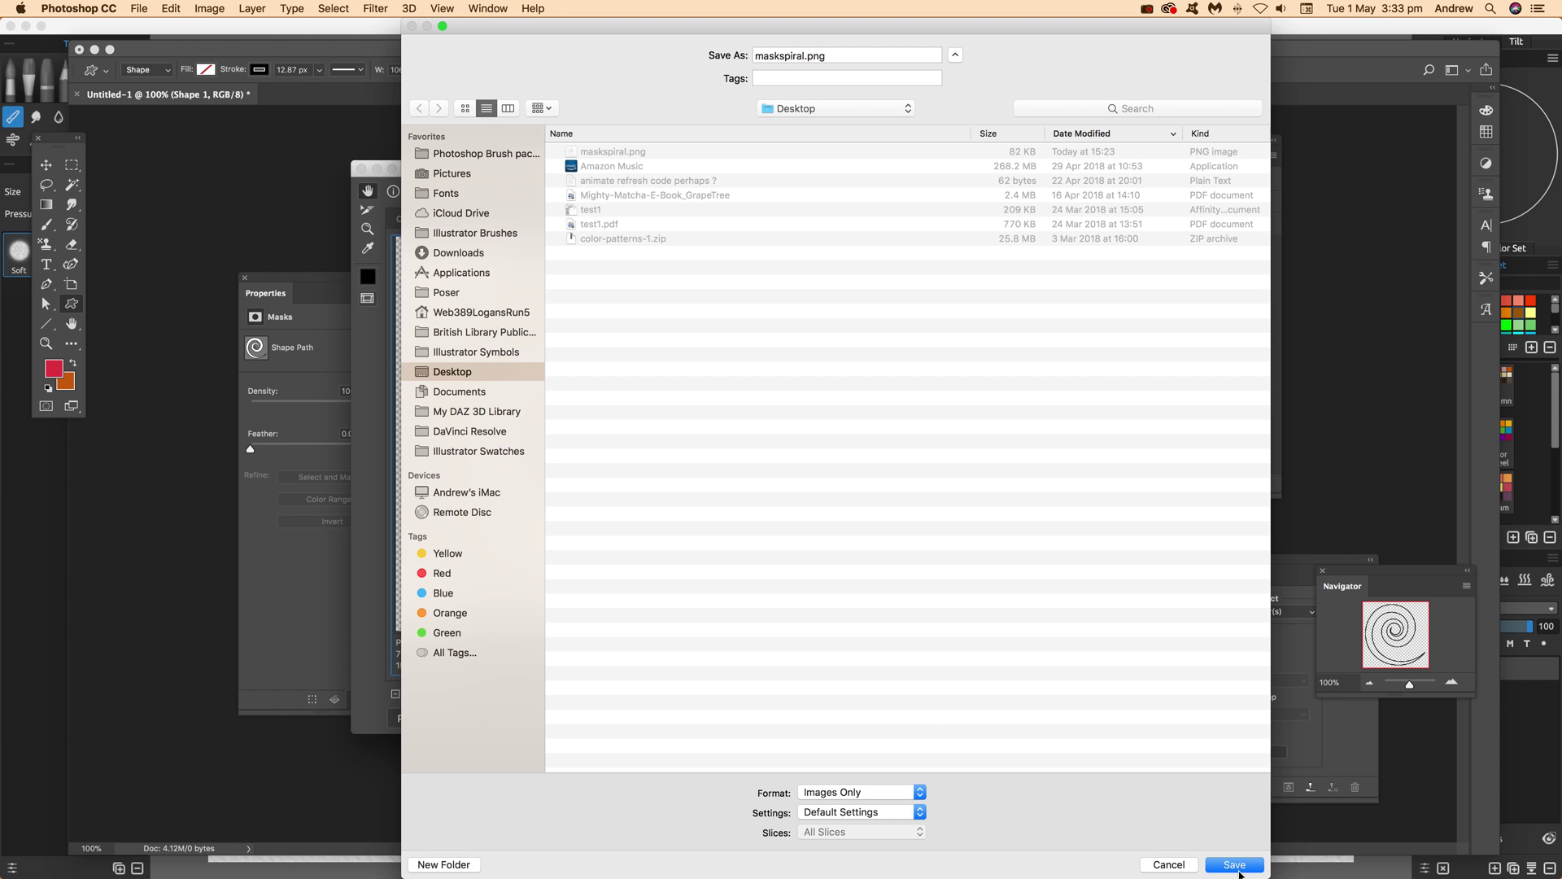
click(1240, 869)
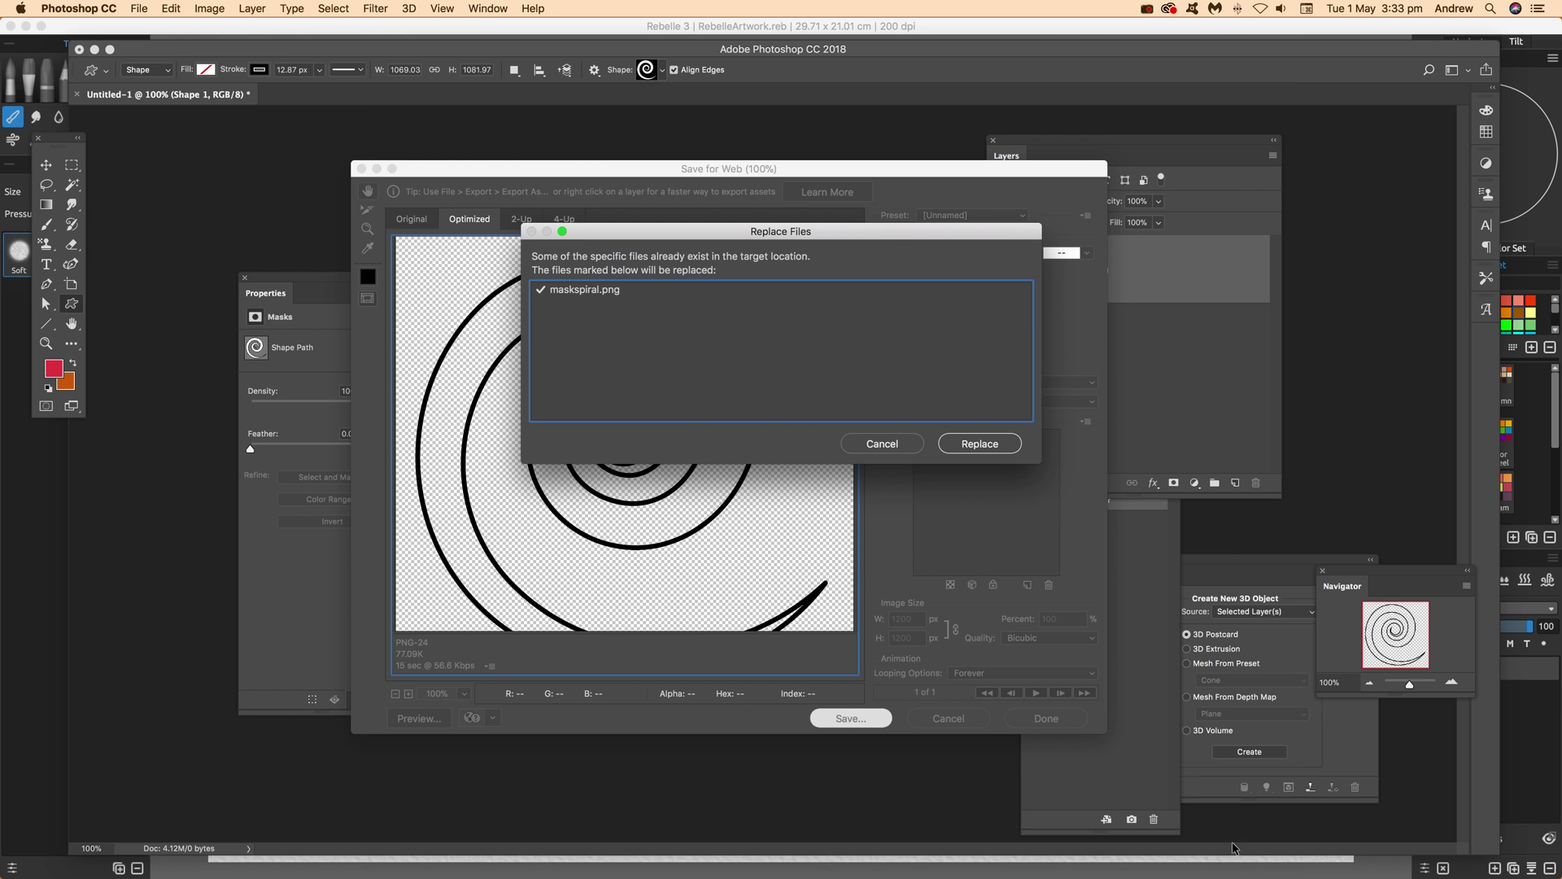
click(977, 449)
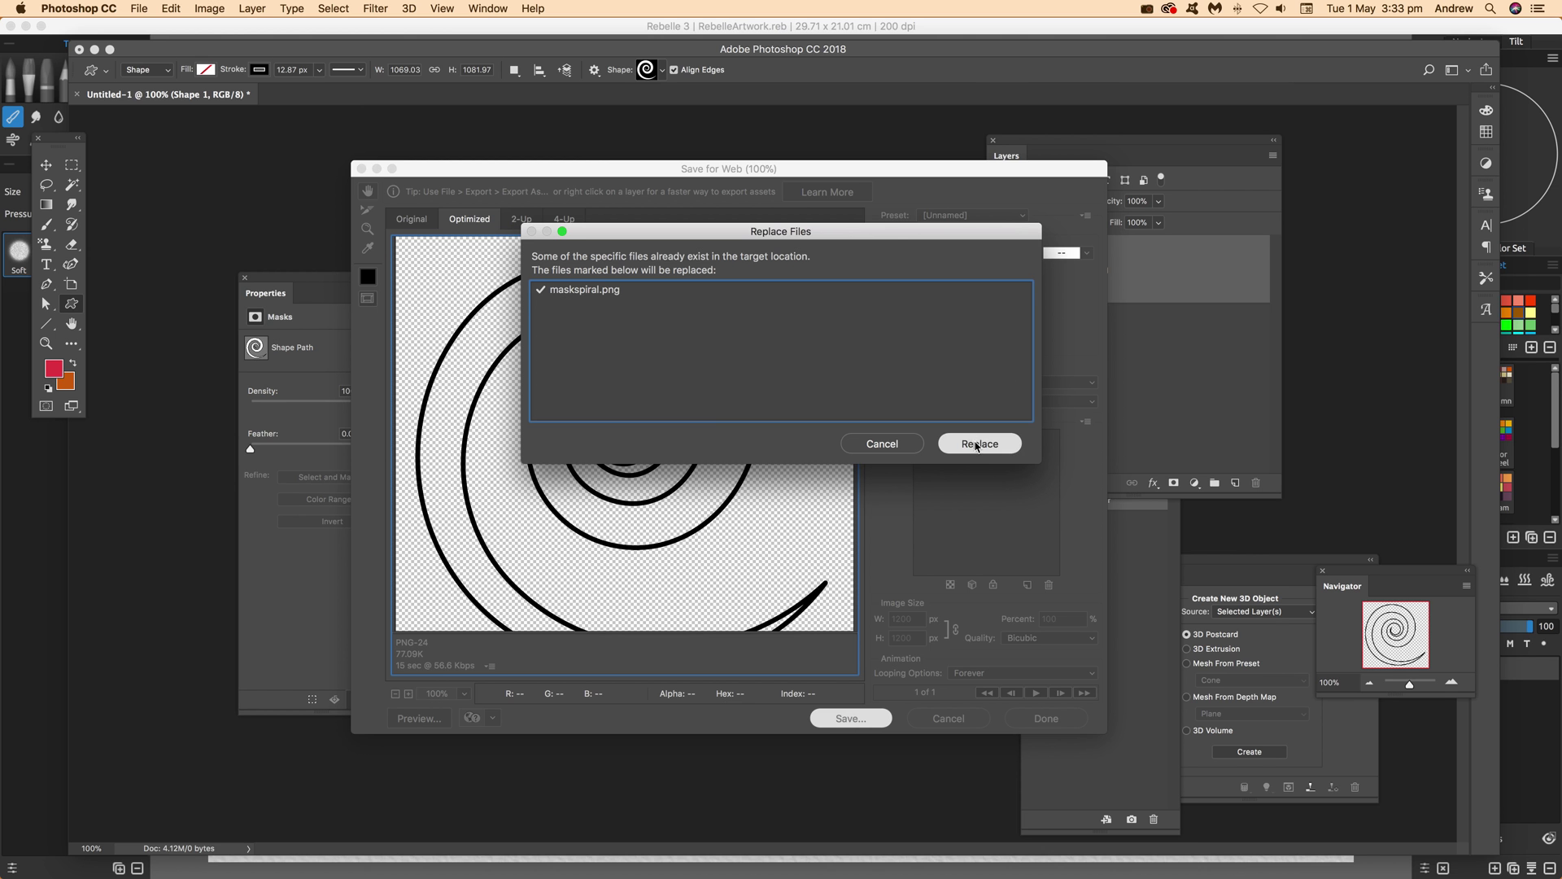
Switch from Photoshop to Rebelle 3
key(super+Tab)
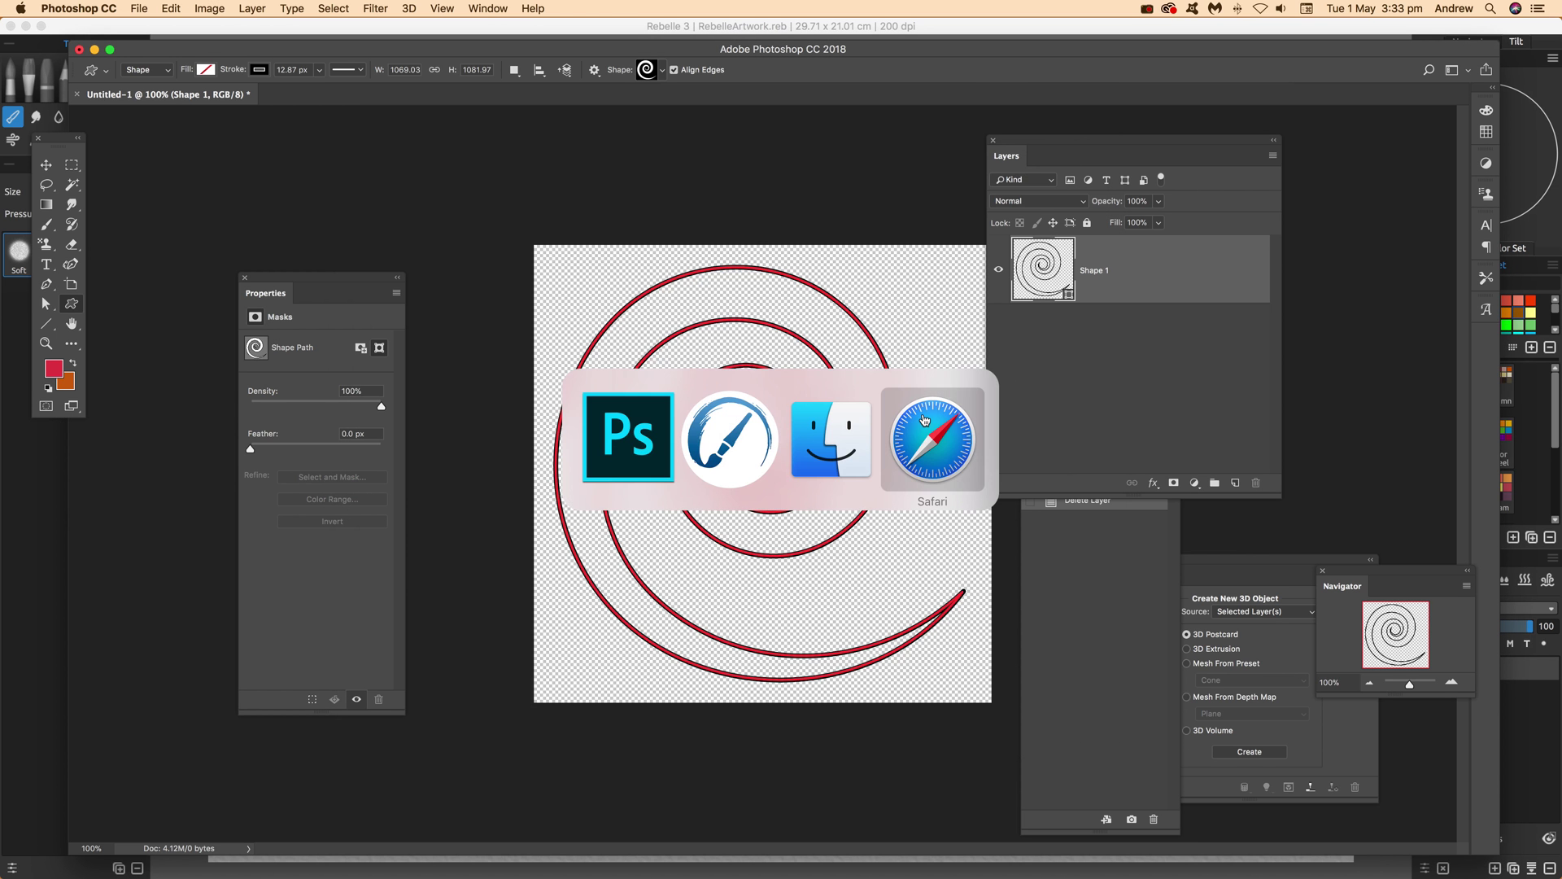
key(Escape)
key(super+Tab)
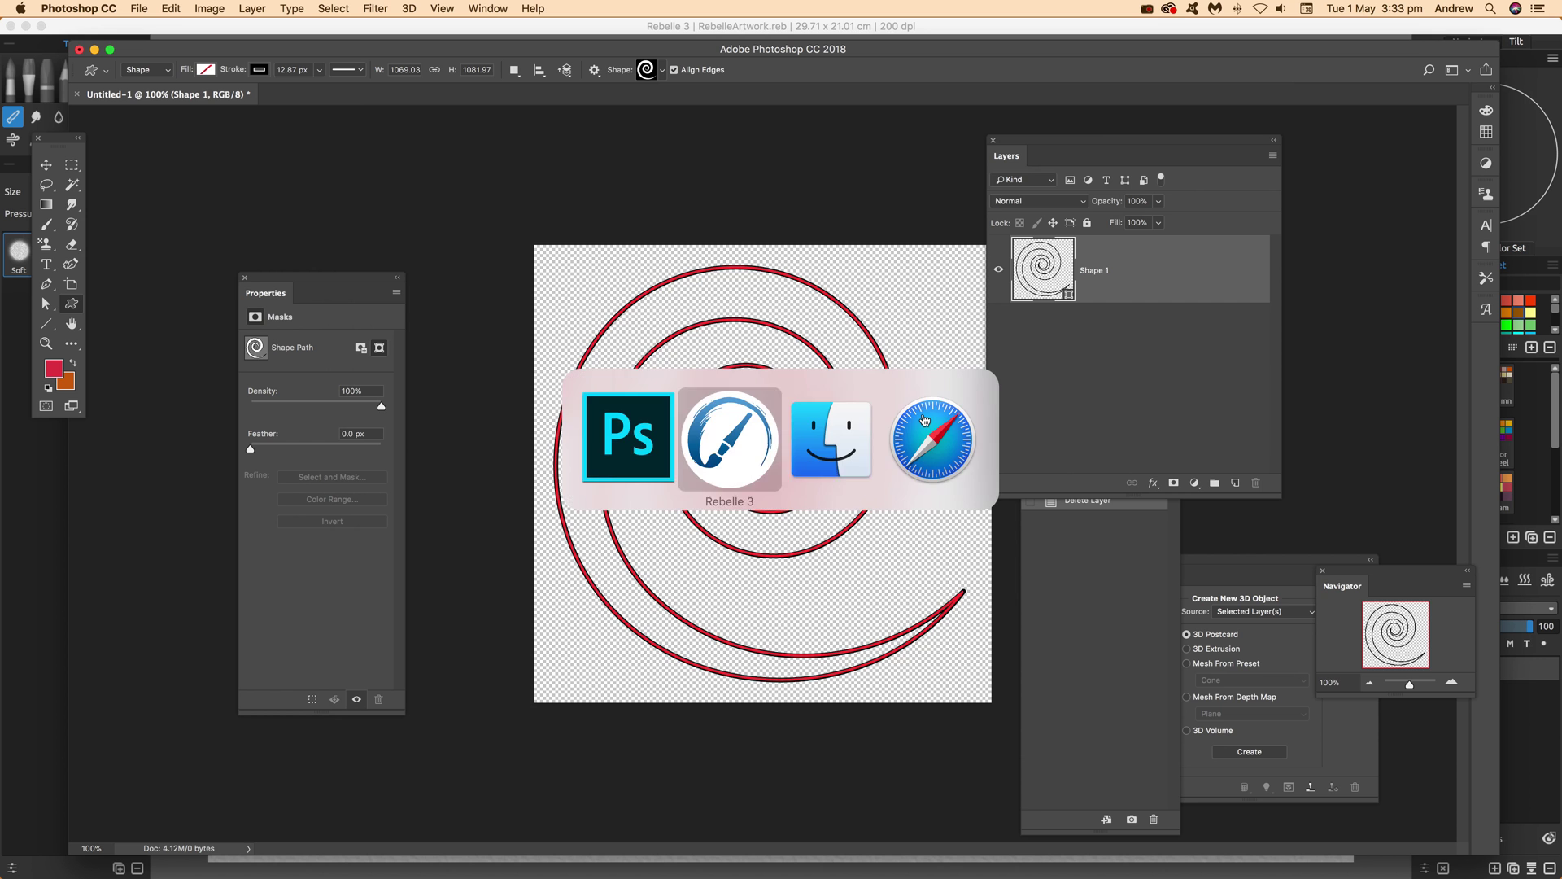
key(Tab)
key(Tab)
key(Tab)
key(Tab)
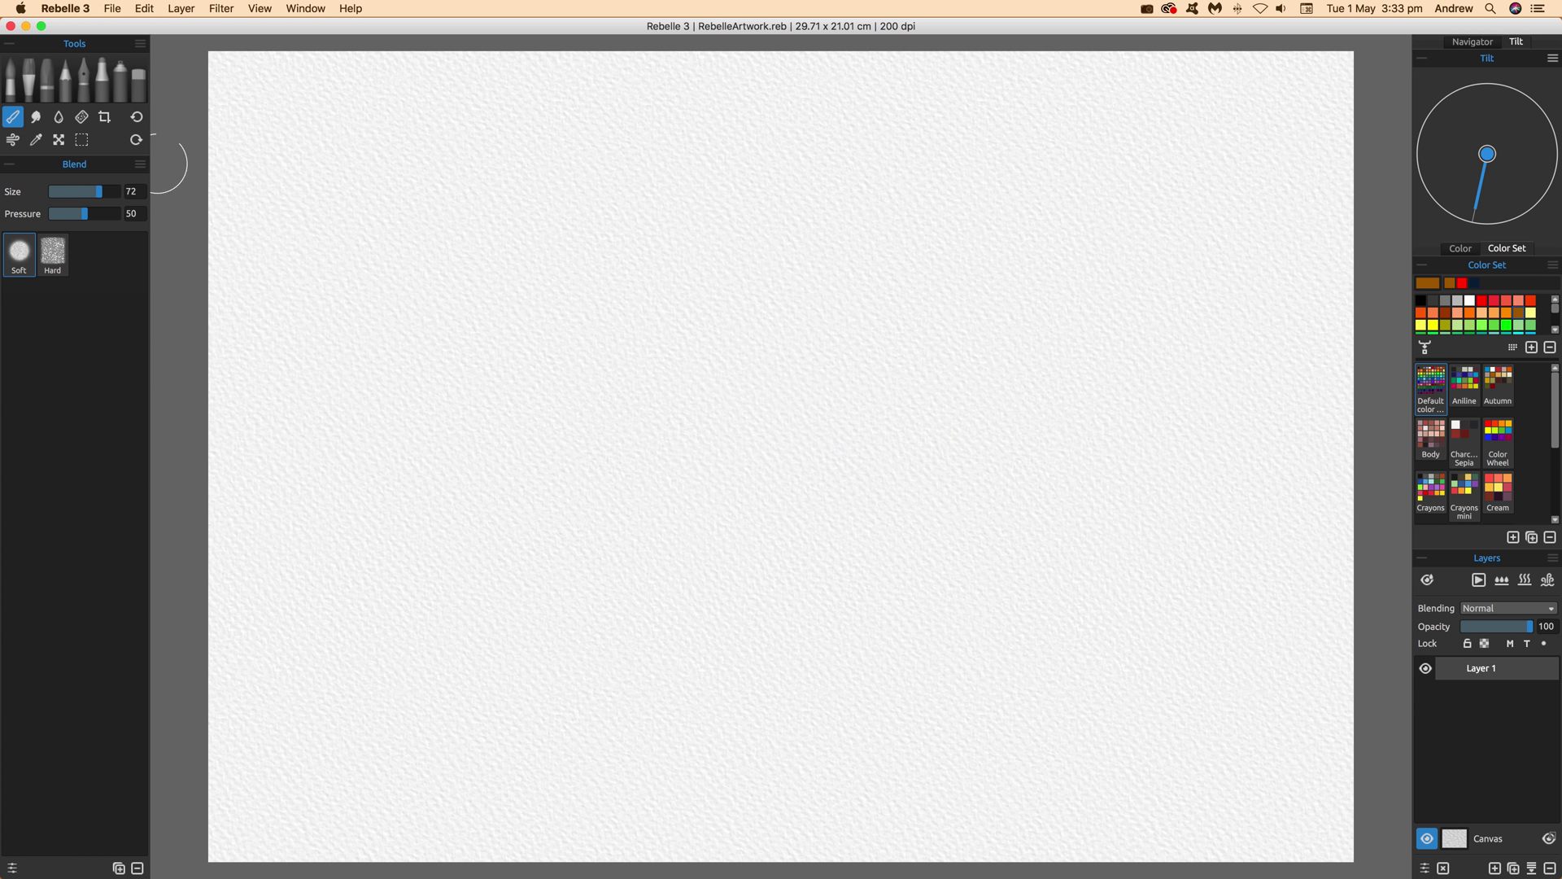
Start an image import and select maskspiral.png from the Desktop
click(112, 9)
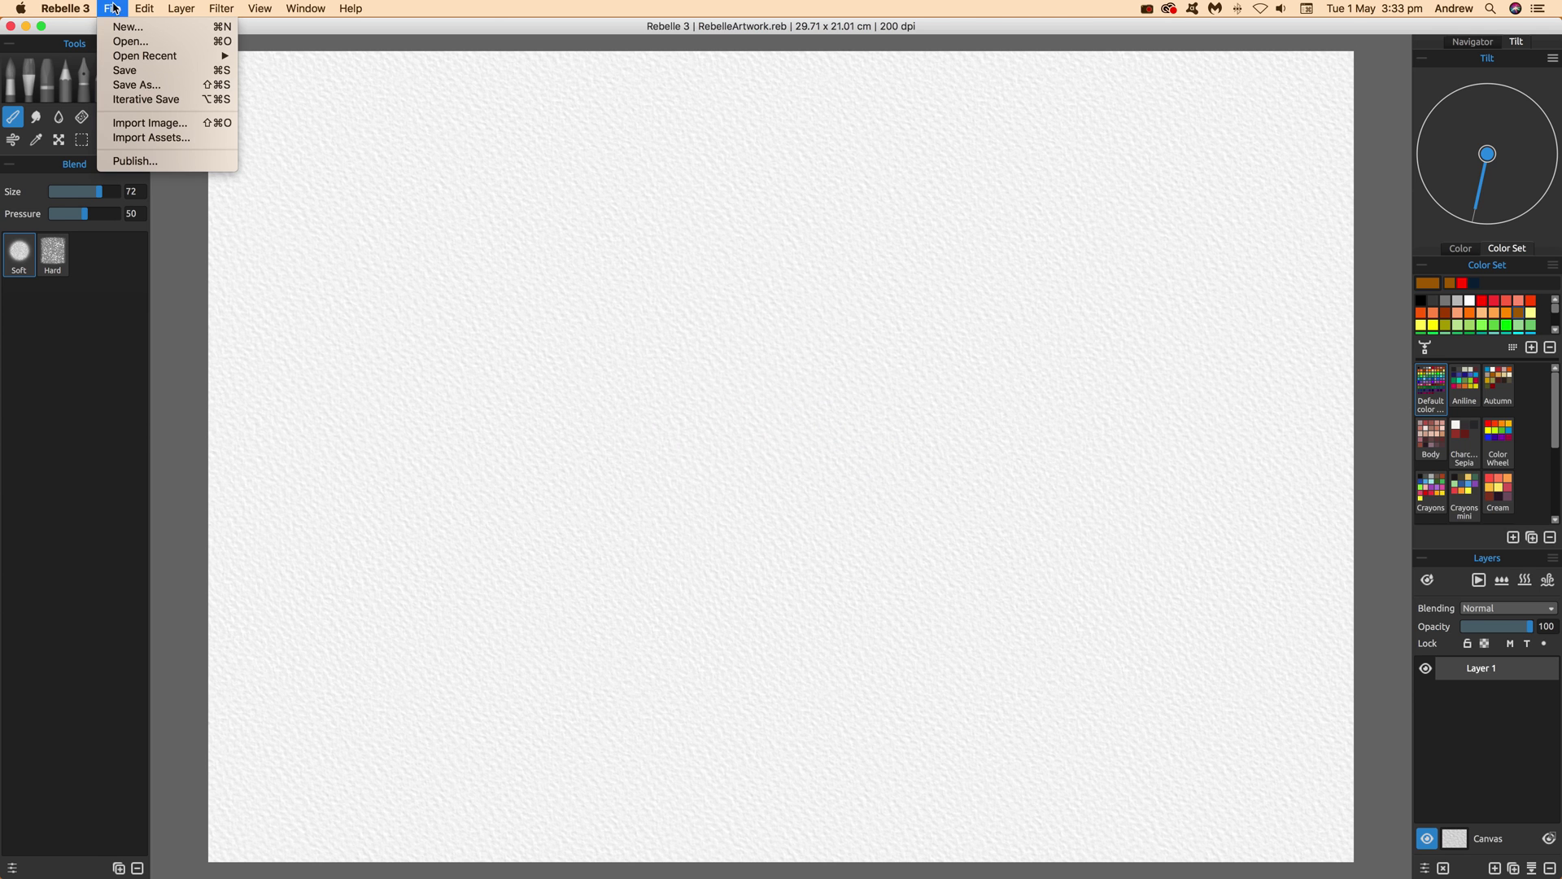
click(161, 129)
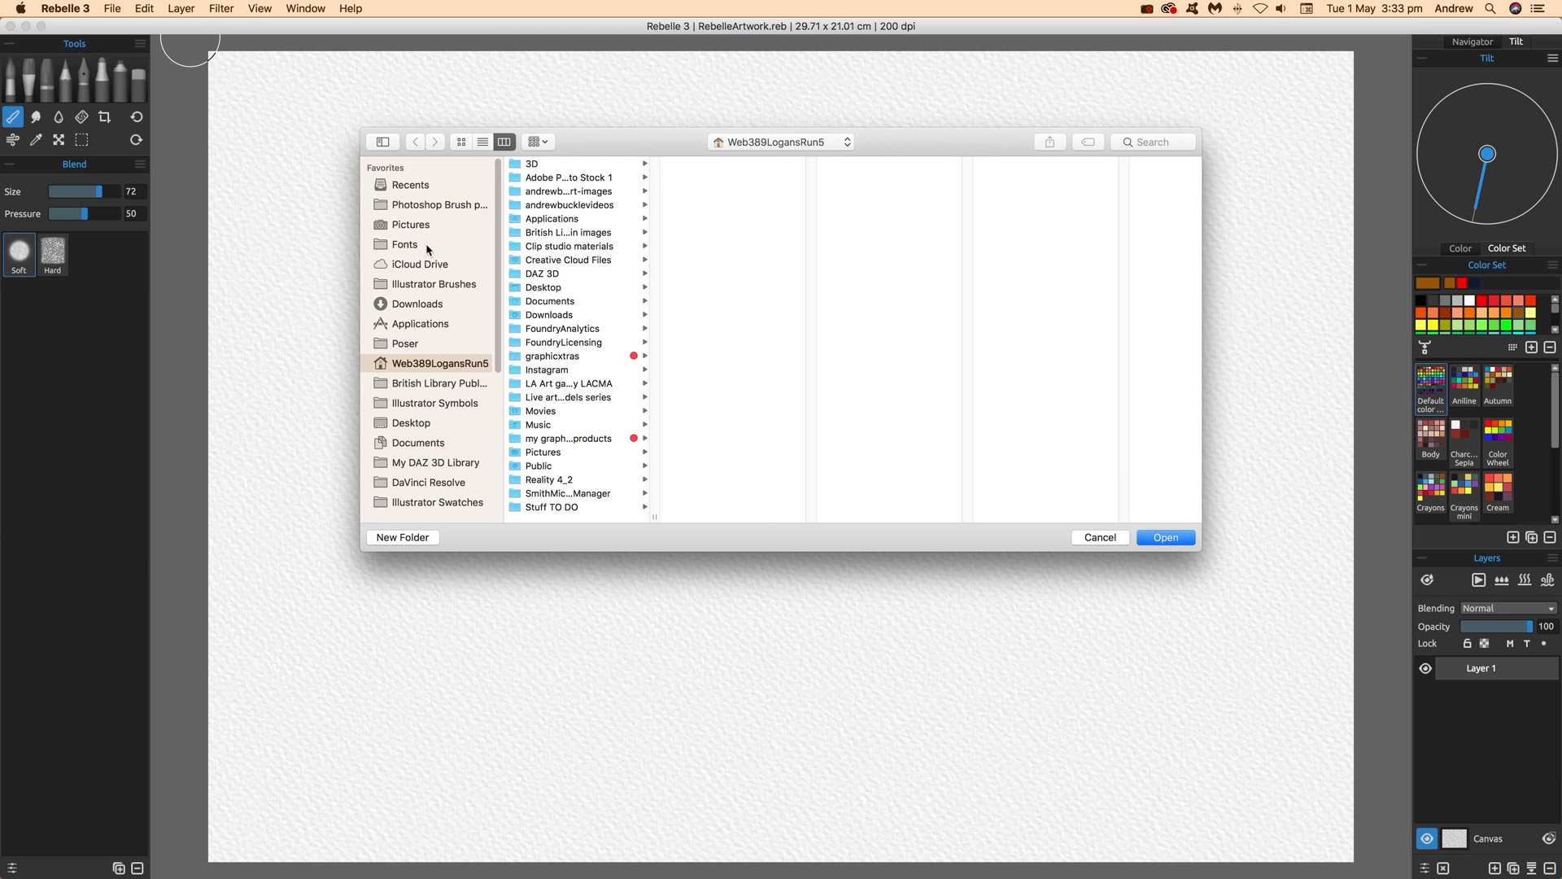
click(423, 423)
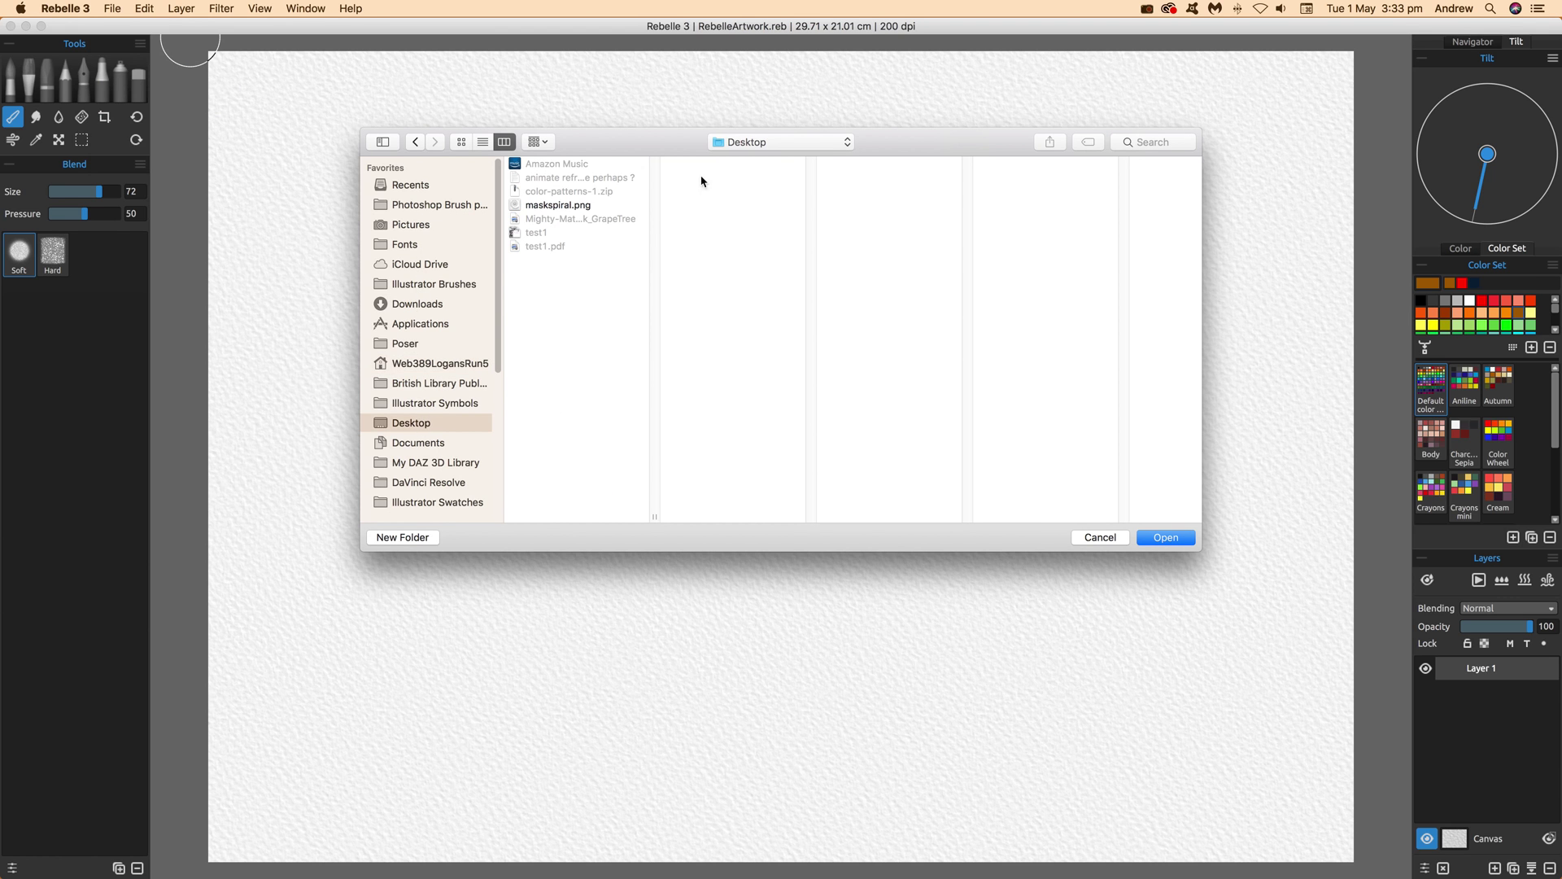
click(565, 209)
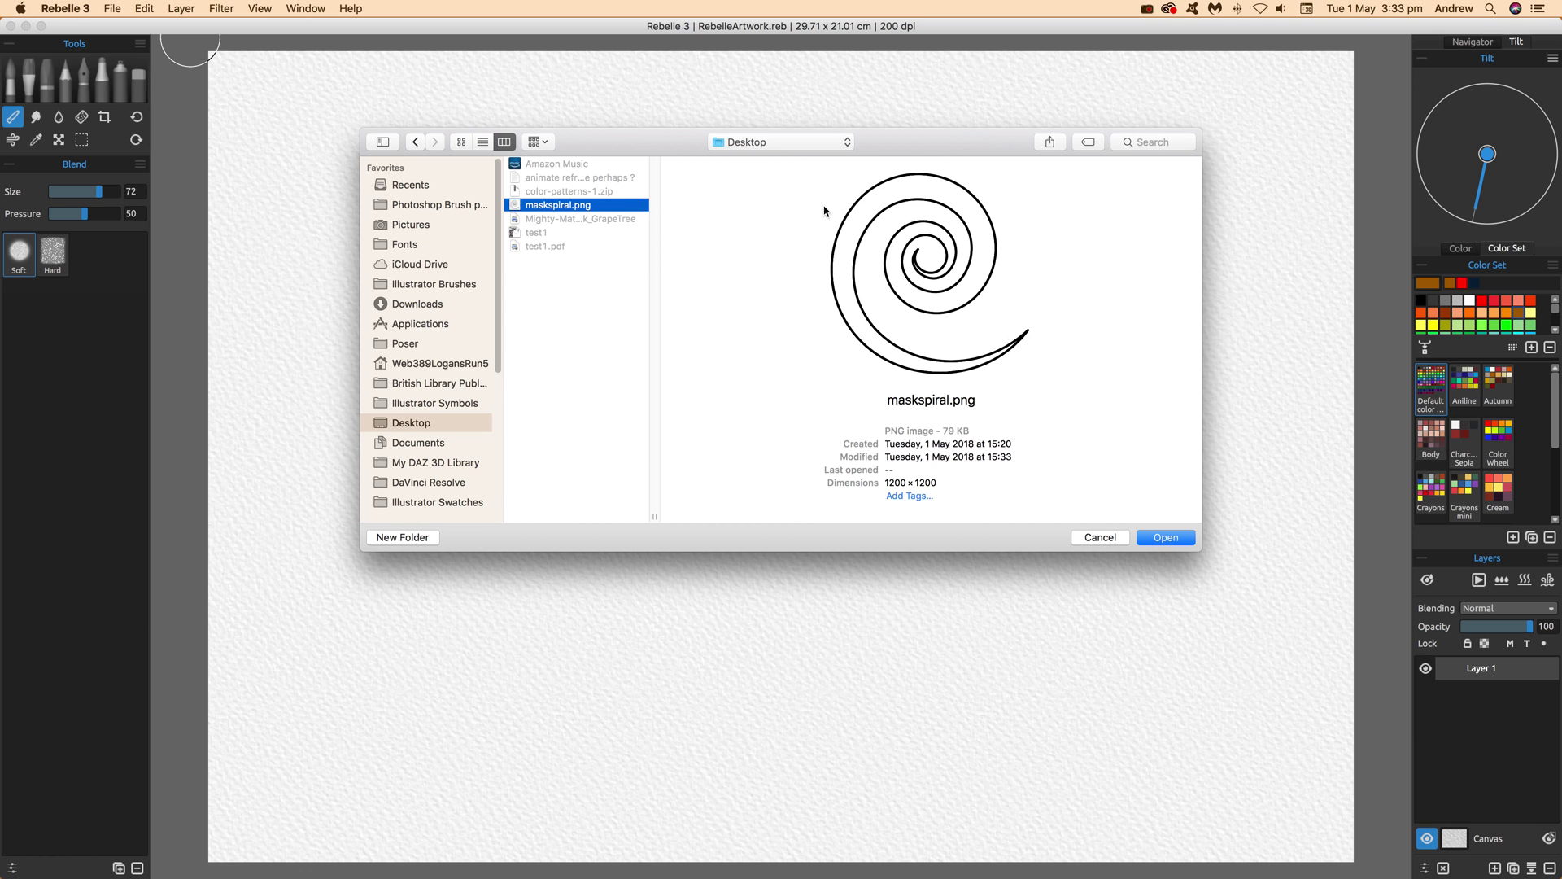
Import maskspiral.png and centre the 1200 × 1200 spiral on the canvas as layer maskspiral
click(1163, 540)
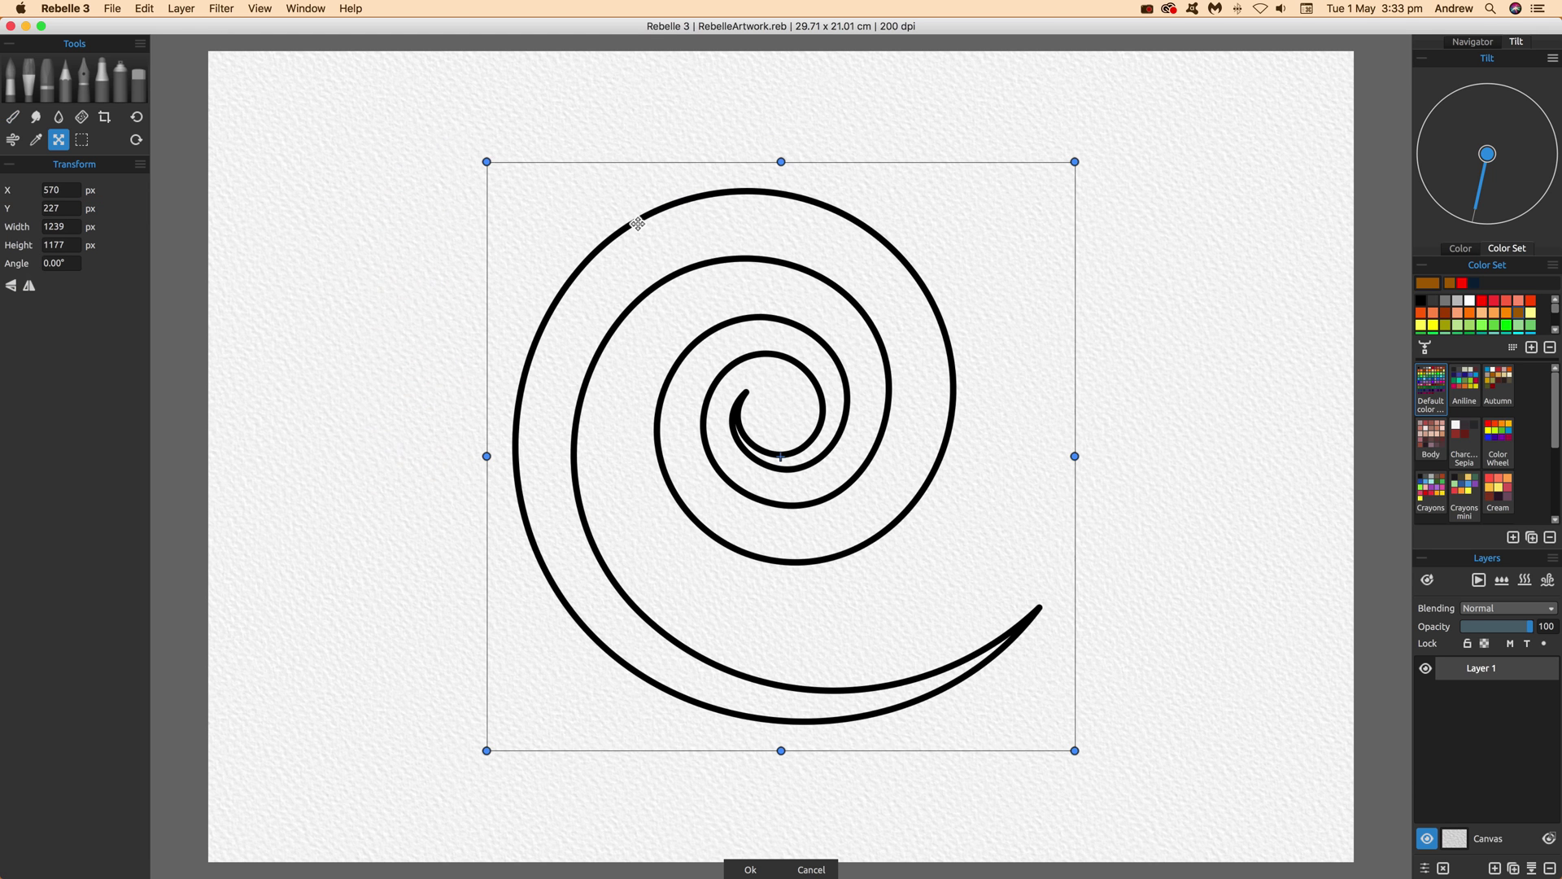
drag(635, 216, 570, 242)
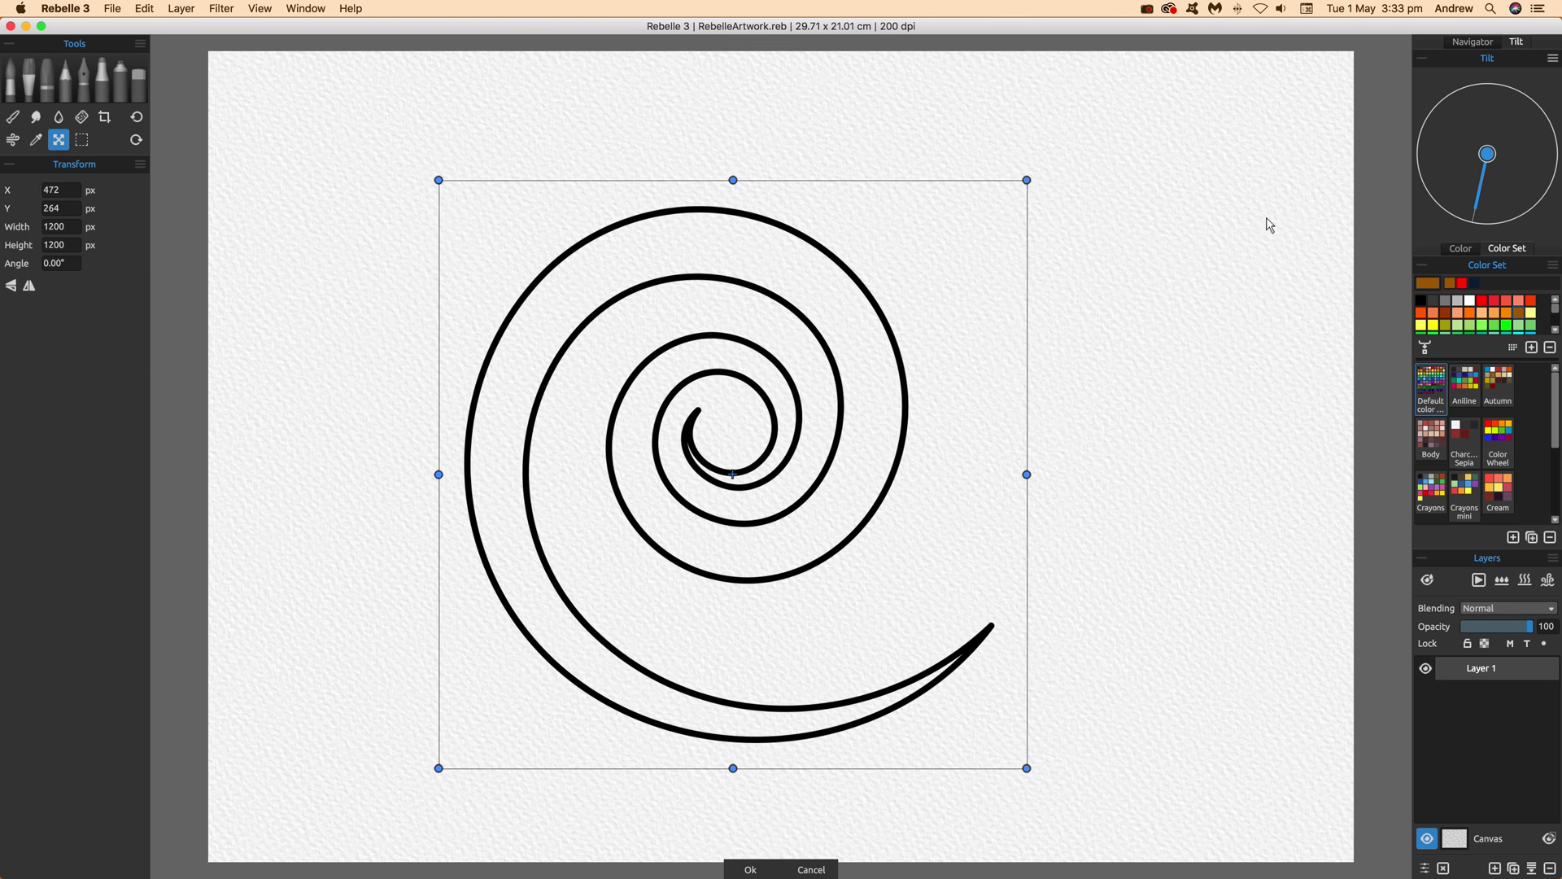
click(751, 869)
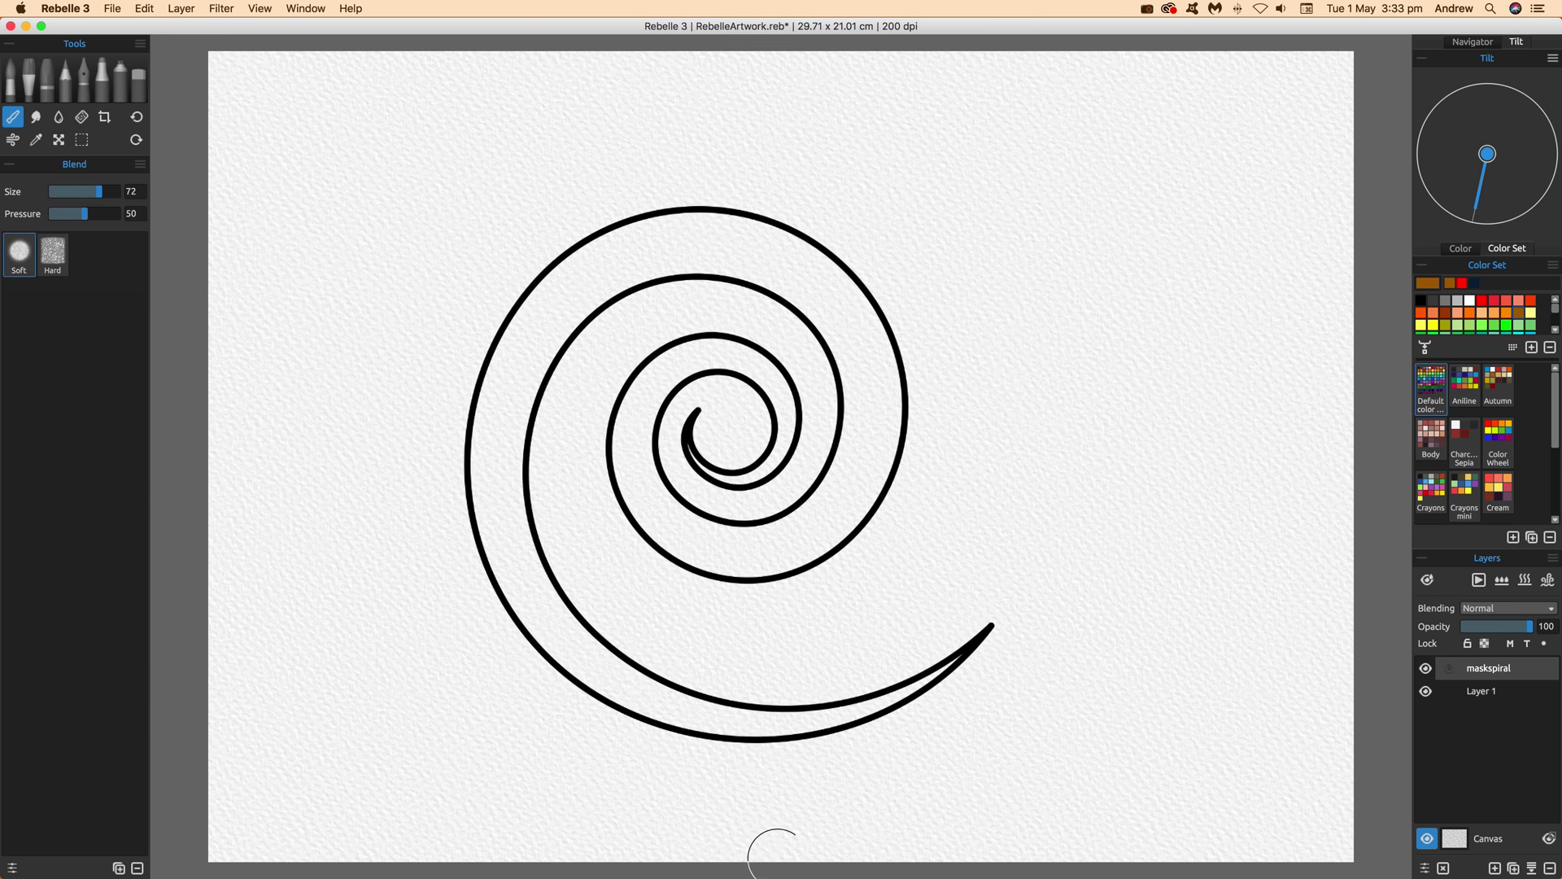
Make maskspiral a masking-fluid layer, move it below Layer 1, and select Layer 1
click(1510, 647)
drag(1496, 672, 1487, 697)
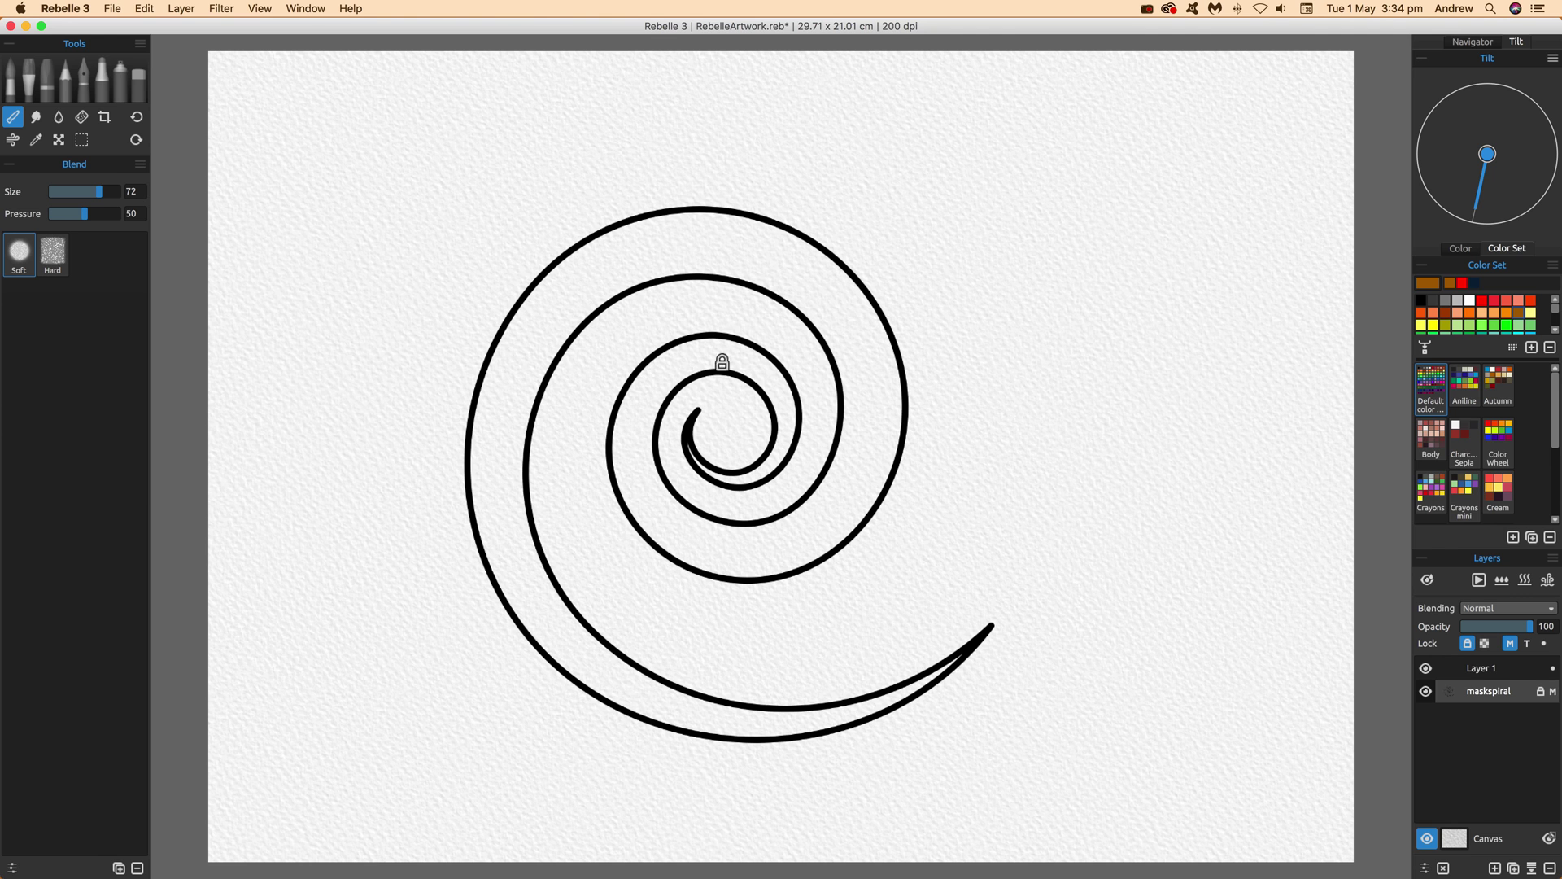
click(1476, 677)
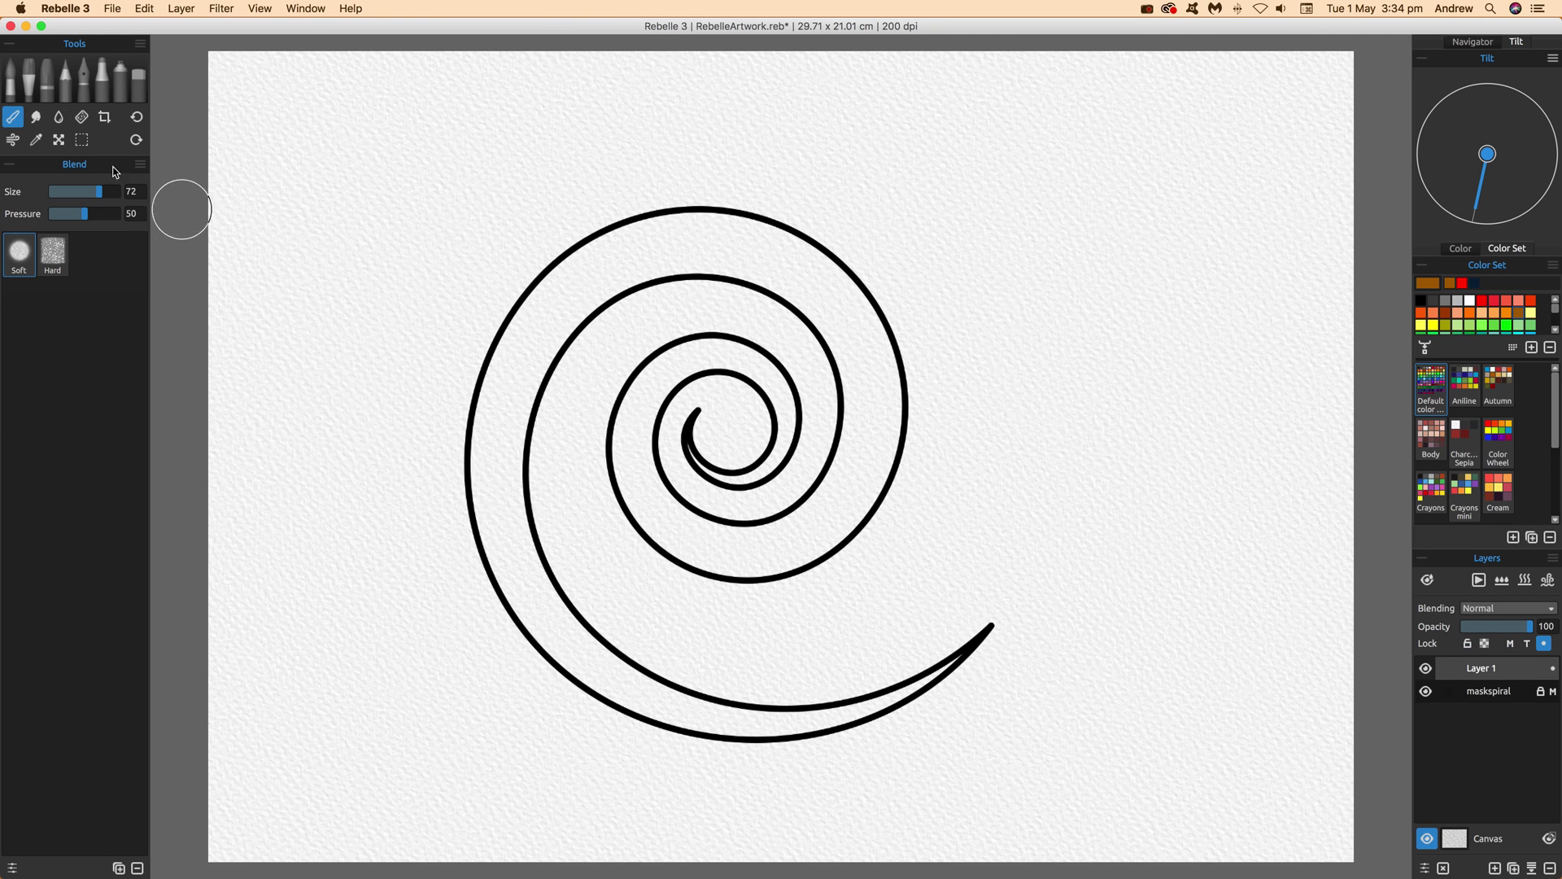
Paint a brown watercolor stroke in the outer spiral band and wet it with the Water tool
click(16, 80)
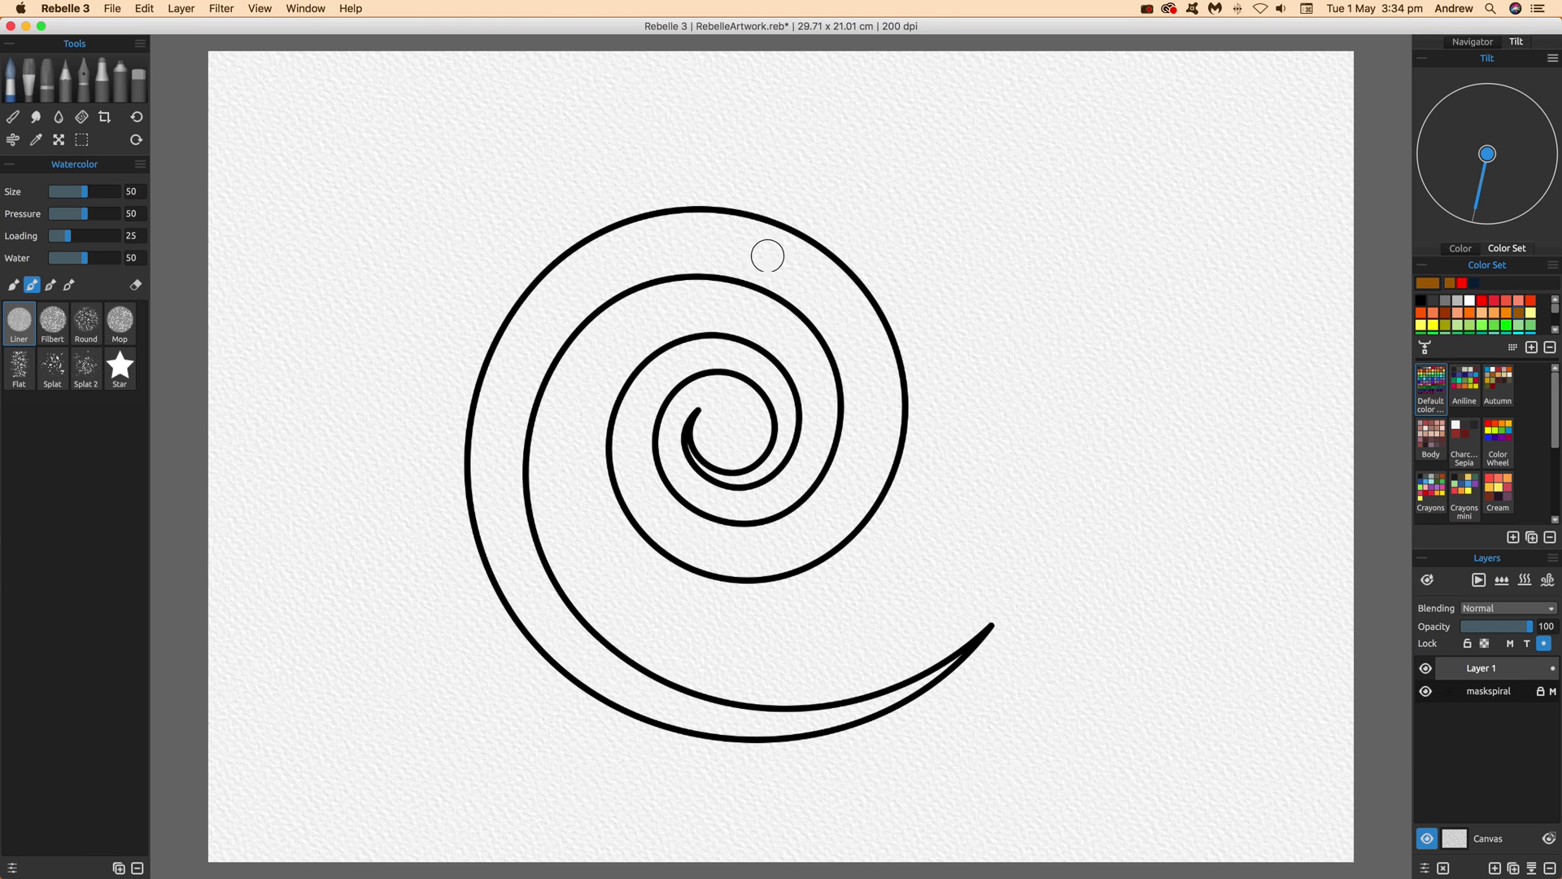
mouse_move(802, 272)
mouse_down()
mouse_move(863, 335)
mouse_move(850, 320)
mouse_move(867, 368)
mouse_move(878, 360)
mouse_move(880, 435)
mouse_move(846, 505)
mouse_move(879, 451)
mouse_up()
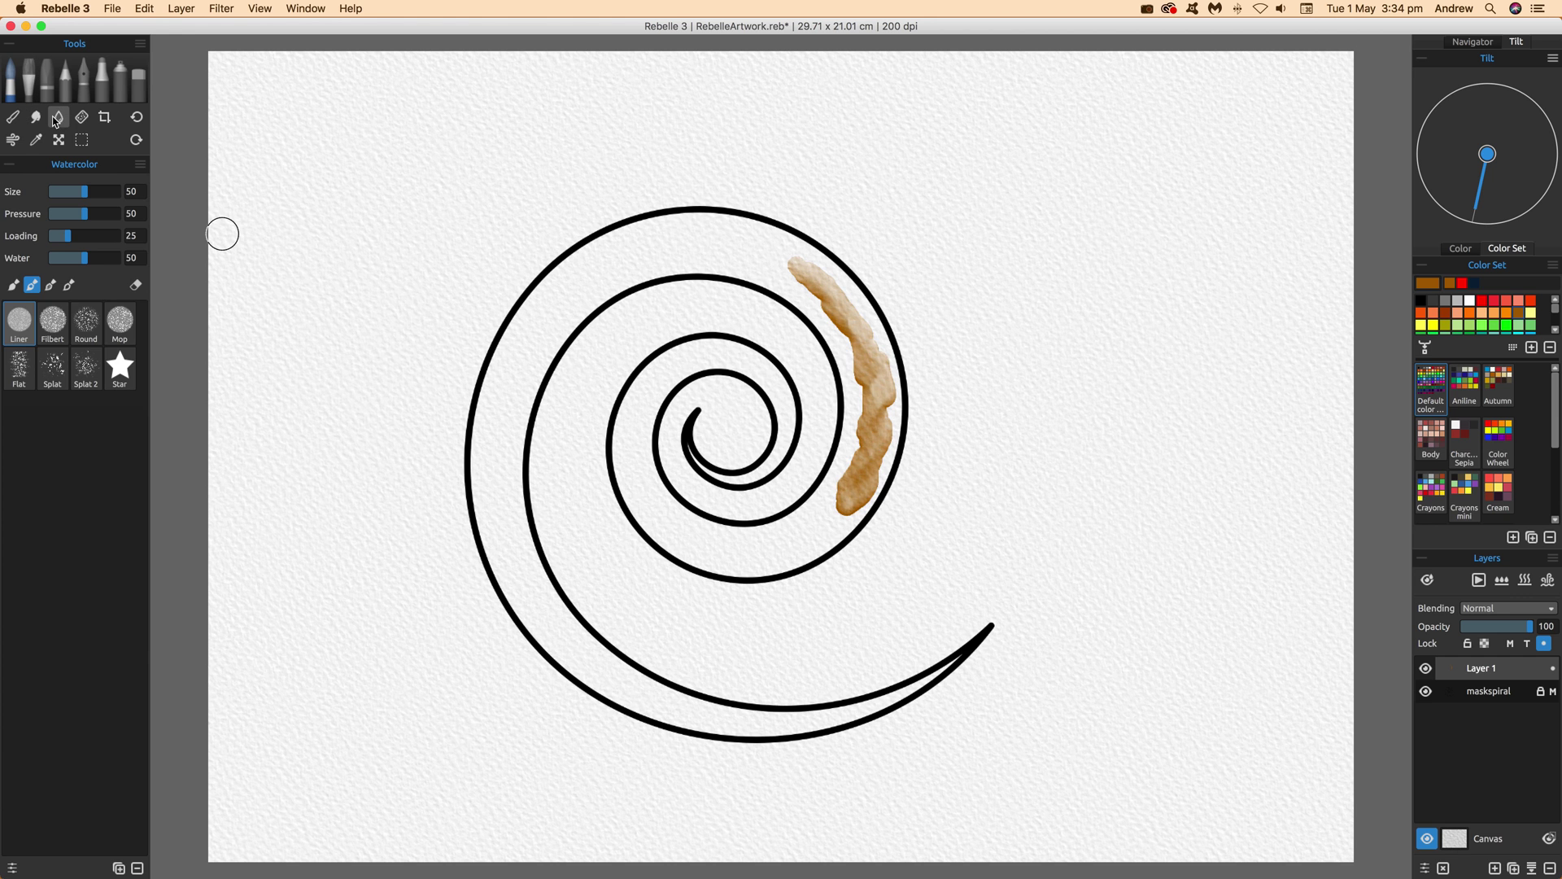
click(57, 118)
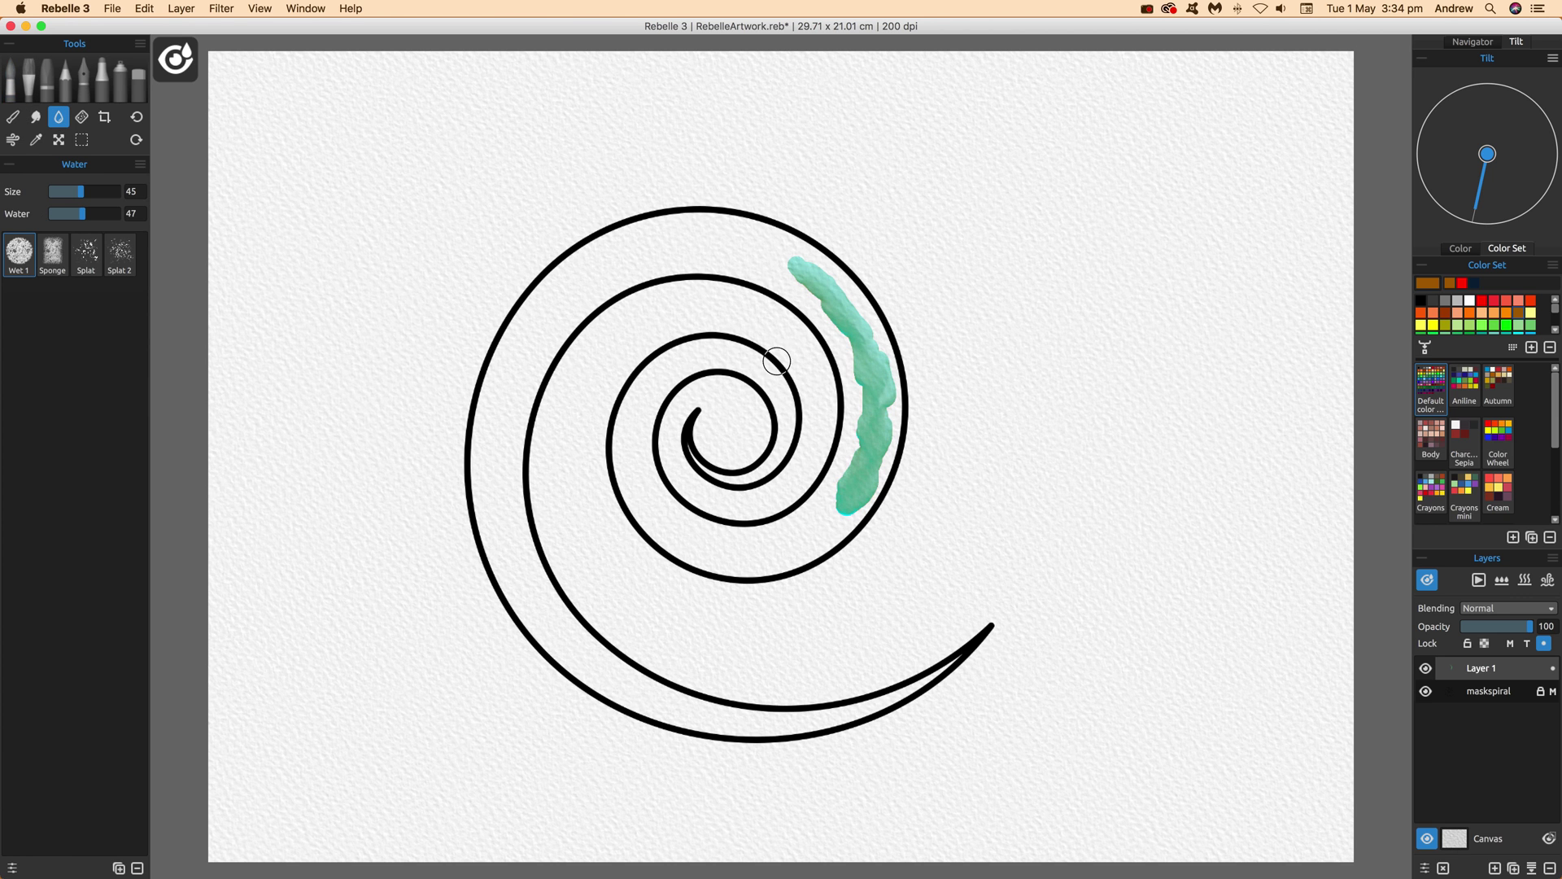
mouse_move(841, 349)
mouse_down()
mouse_move(889, 488)
mouse_move(826, 541)
mouse_move(816, 513)
mouse_move(795, 540)
mouse_move(787, 496)
mouse_move(846, 320)
mouse_move(802, 326)
mouse_move(749, 296)
mouse_move(813, 285)
mouse_move(883, 358)
mouse_up()
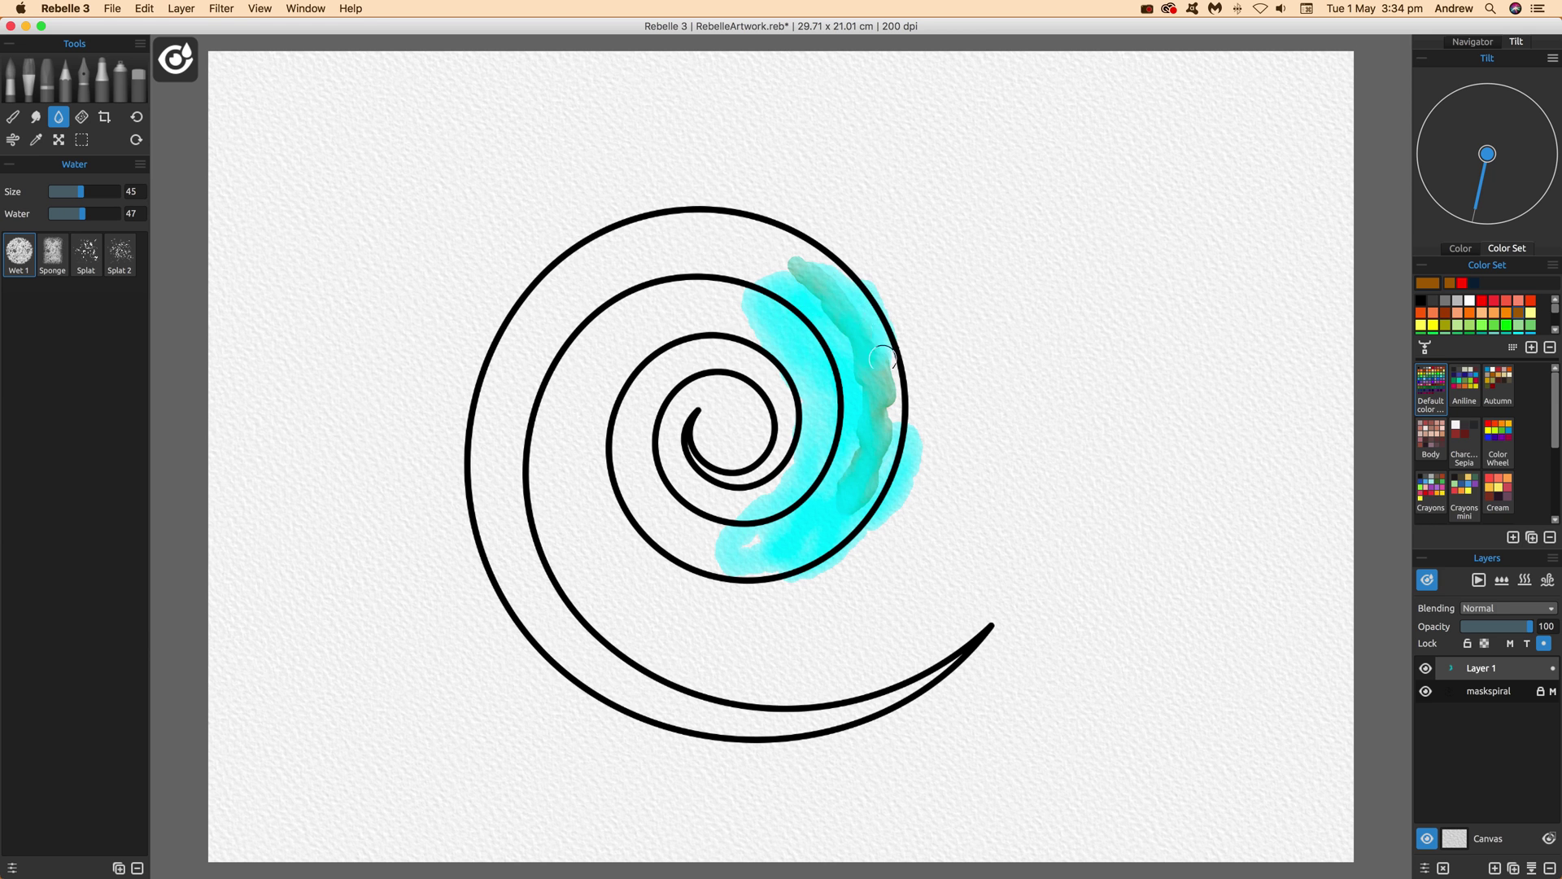
click(10, 73)
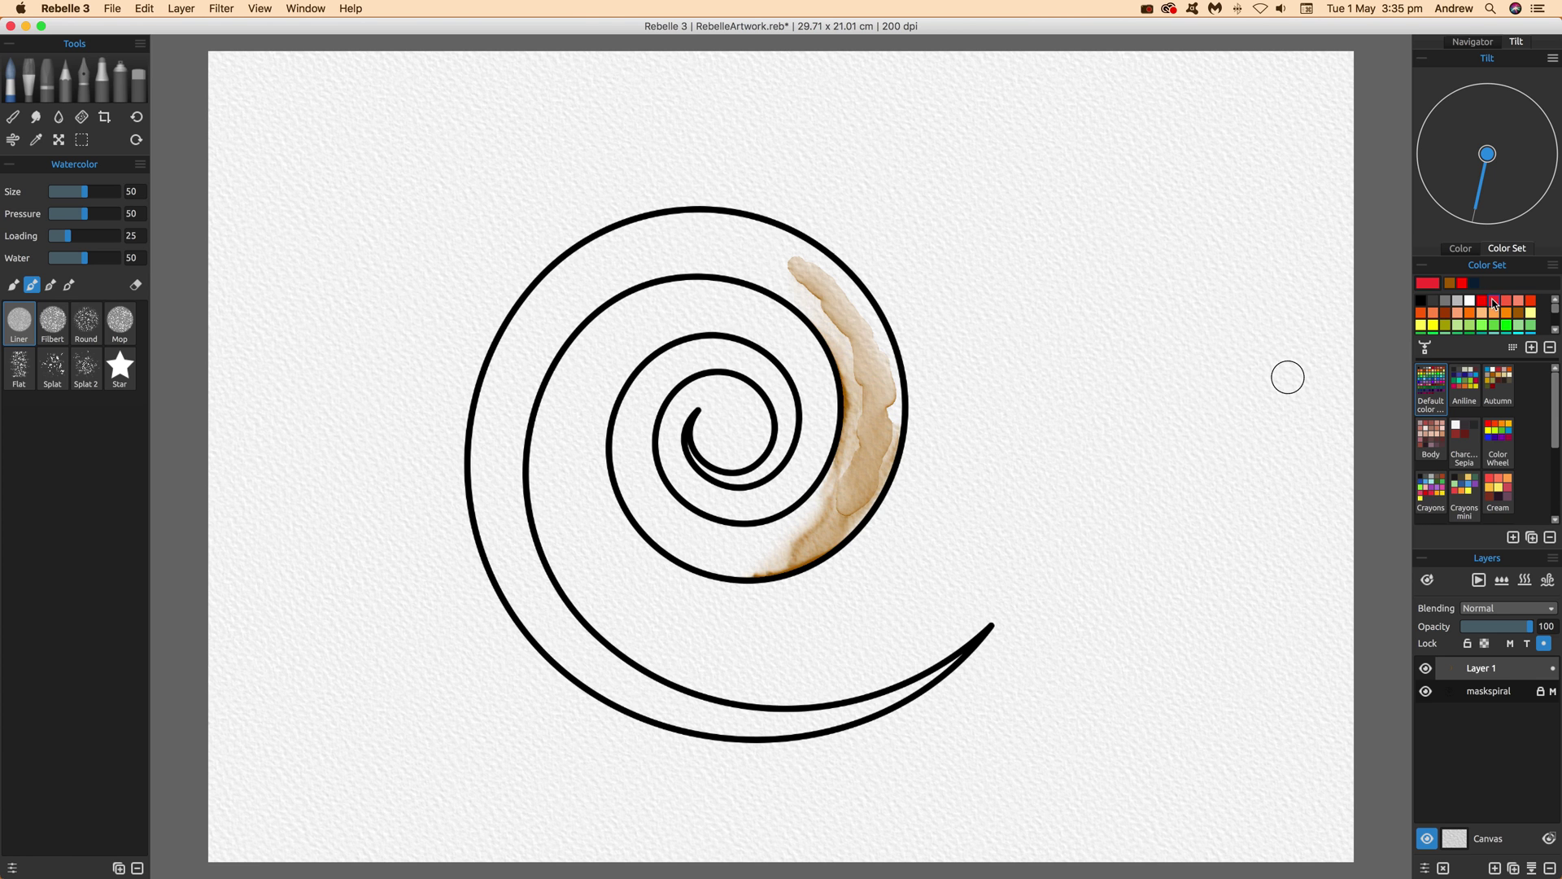
Paint two red watercolor strokes along the lower spiral band beneath the brown wash
mouse_move(886, 411)
mouse_down()
mouse_move(876, 440)
mouse_move(875, 392)
mouse_move(872, 456)
mouse_move(848, 498)
mouse_move(757, 553)
mouse_up()
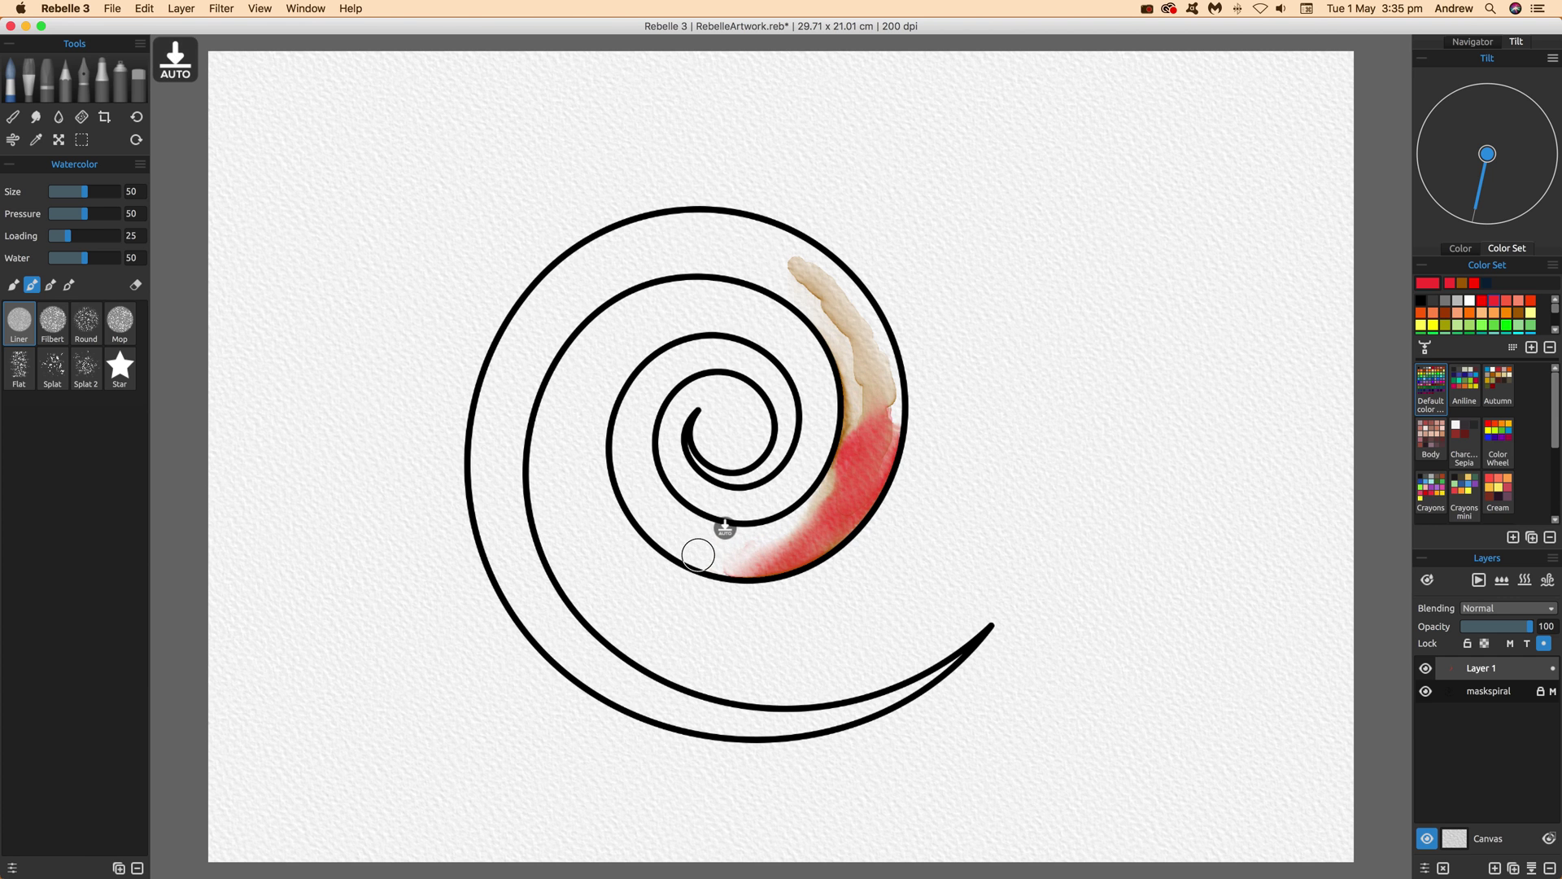
mouse_move(691, 541)
mouse_down()
mouse_move(725, 548)
mouse_move(652, 499)
mouse_move(643, 392)
mouse_up()
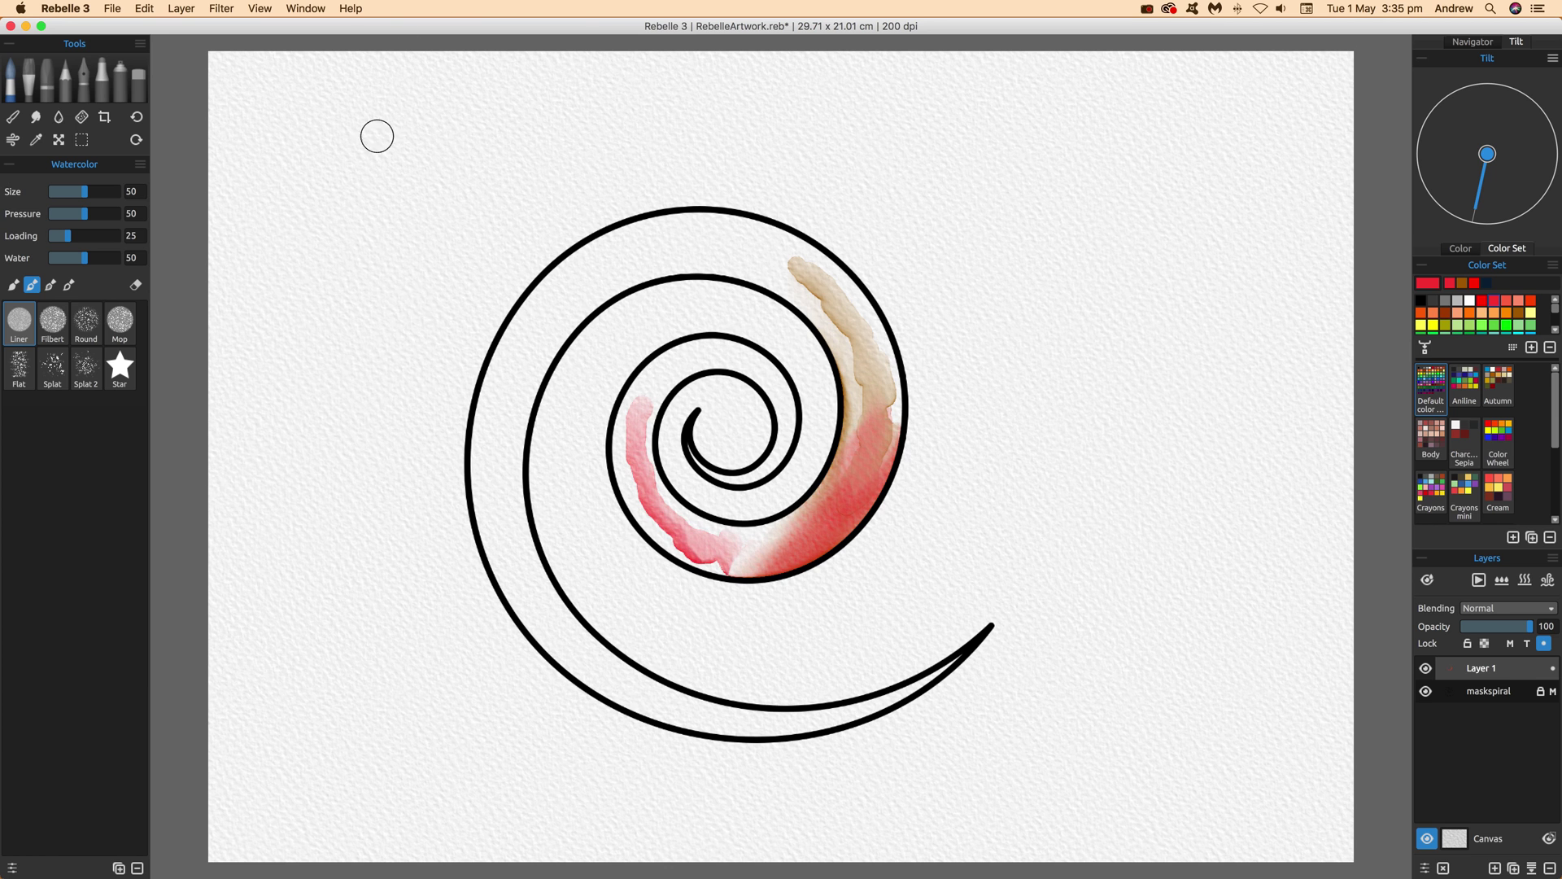
Paint a green stroke beside the outer ring, wet it, and tilt the paper down-left
click(1508, 326)
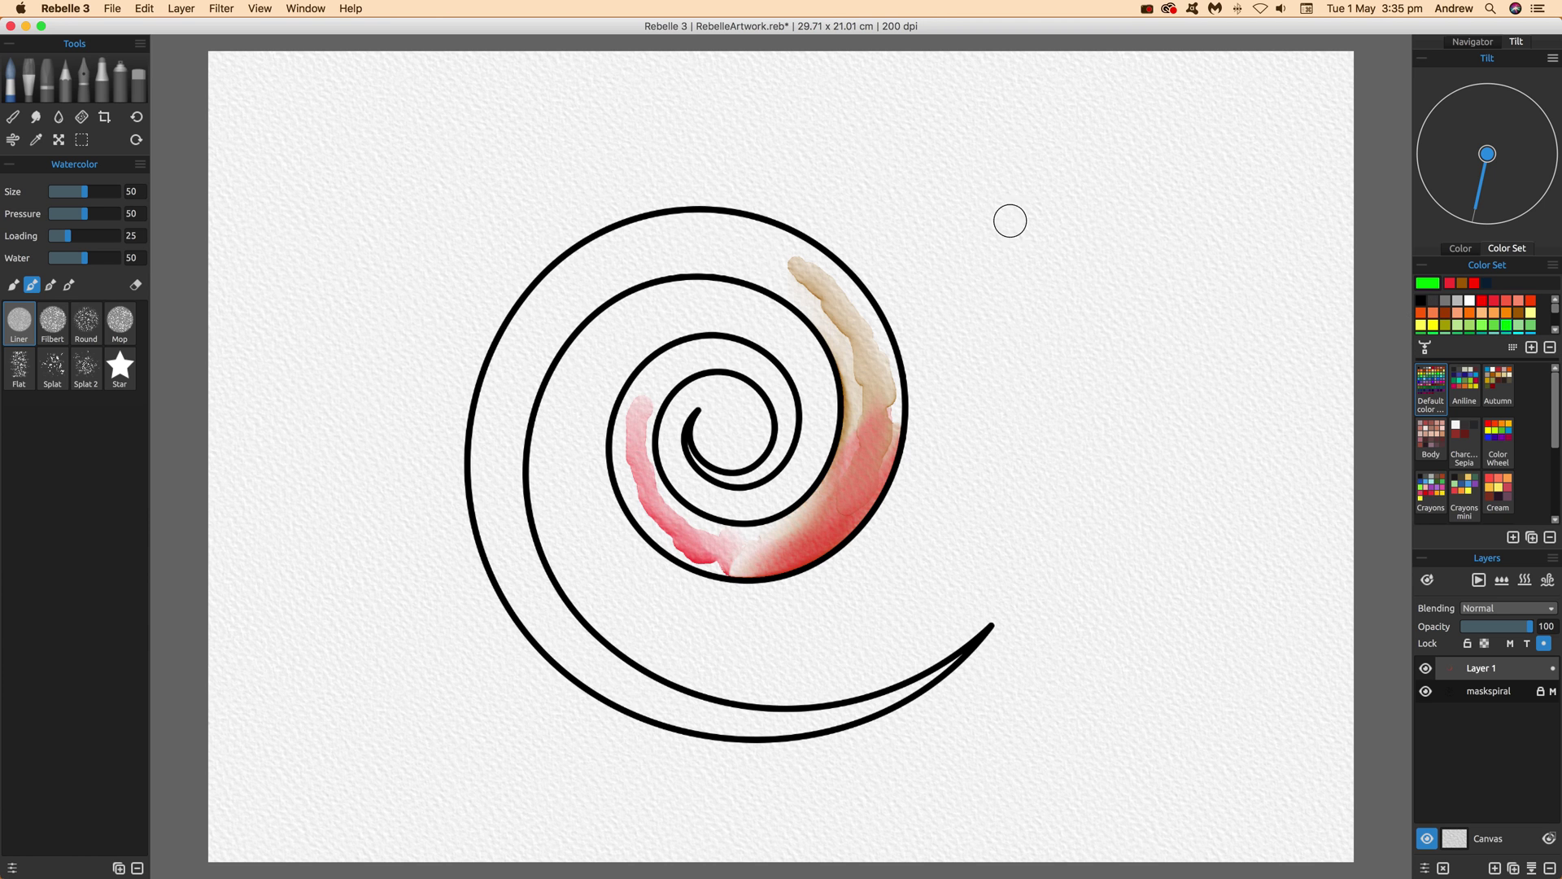
mouse_move(905, 272)
mouse_down()
mouse_move(909, 299)
mouse_move(885, 270)
mouse_move(927, 339)
mouse_move(924, 297)
mouse_move(957, 439)
mouse_move(936, 496)
mouse_move(937, 436)
mouse_move(931, 516)
mouse_up()
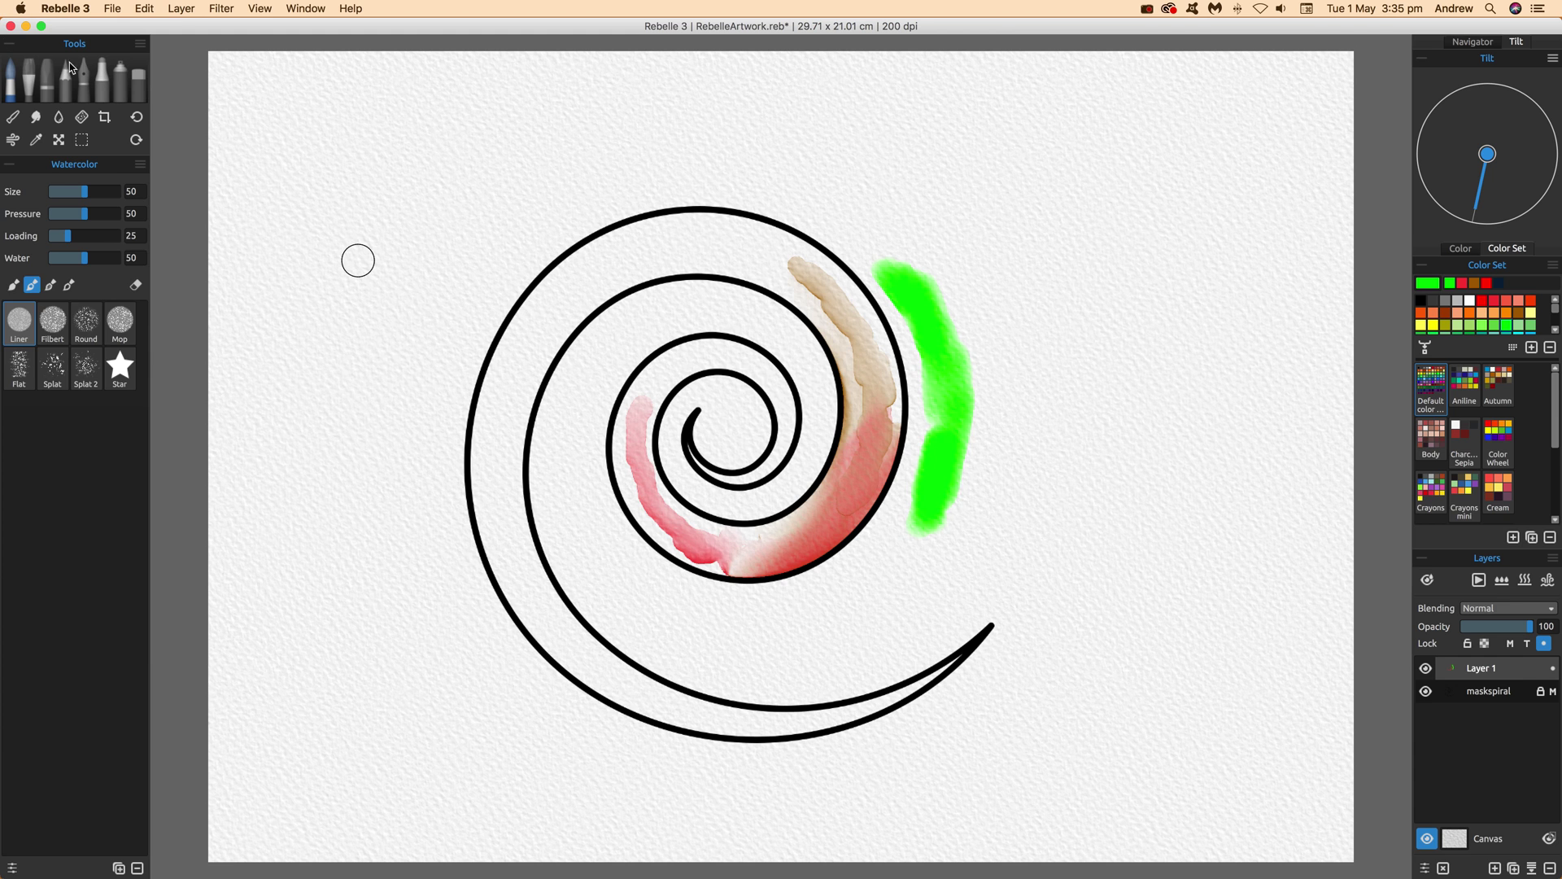
click(59, 116)
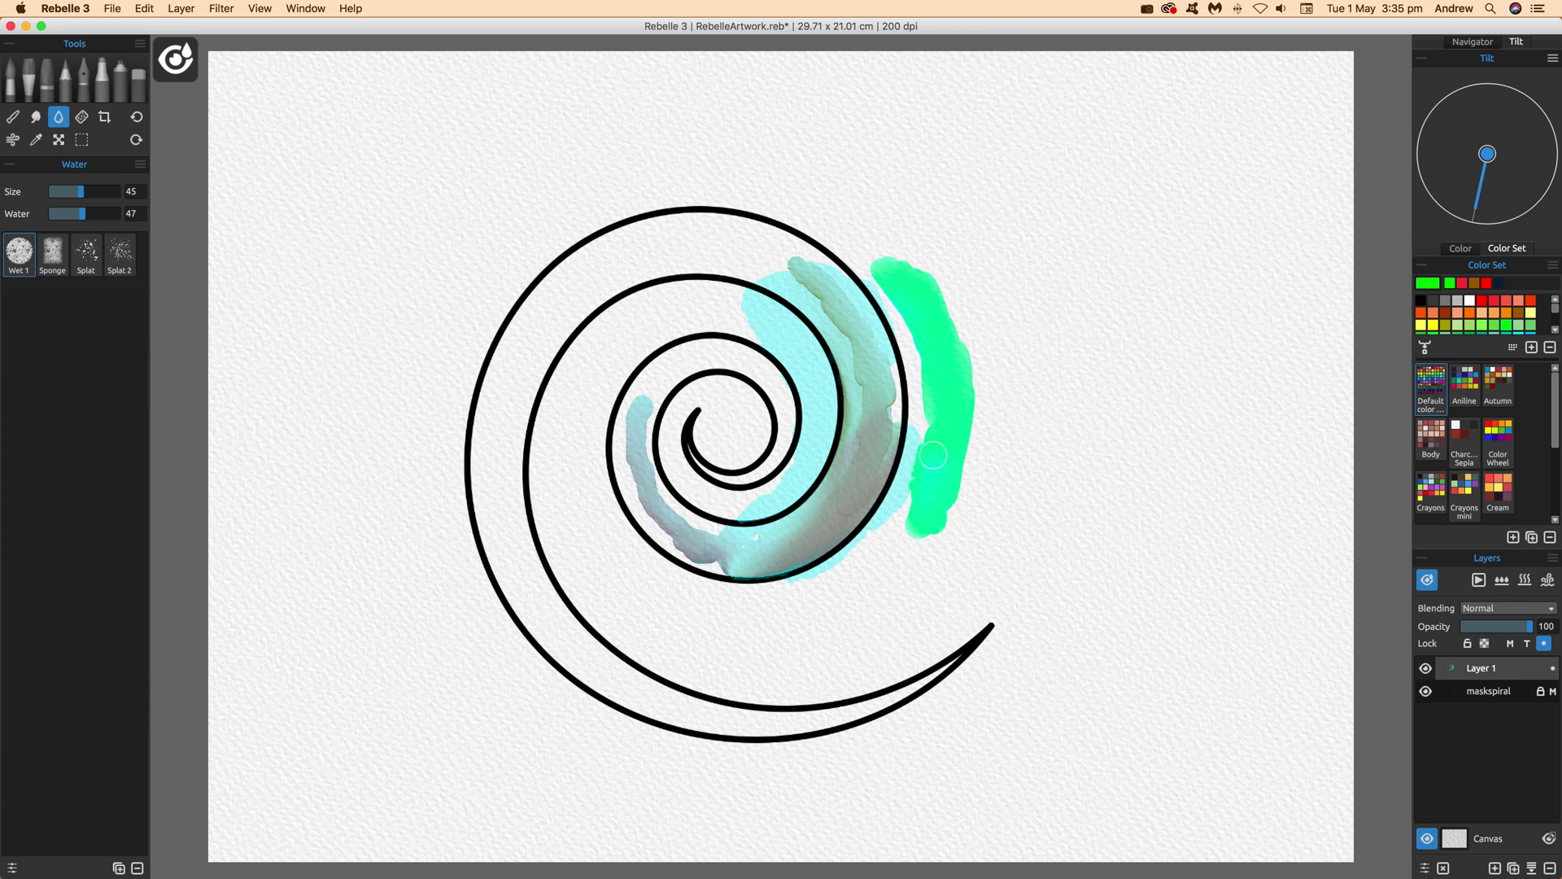
mouse_move(928, 464)
mouse_down()
mouse_move(900, 498)
mouse_move(909, 534)
mouse_move(879, 572)
mouse_move(905, 523)
mouse_move(896, 577)
mouse_move(875, 546)
mouse_move(833, 638)
mouse_move(922, 546)
mouse_move(876, 660)
mouse_up()
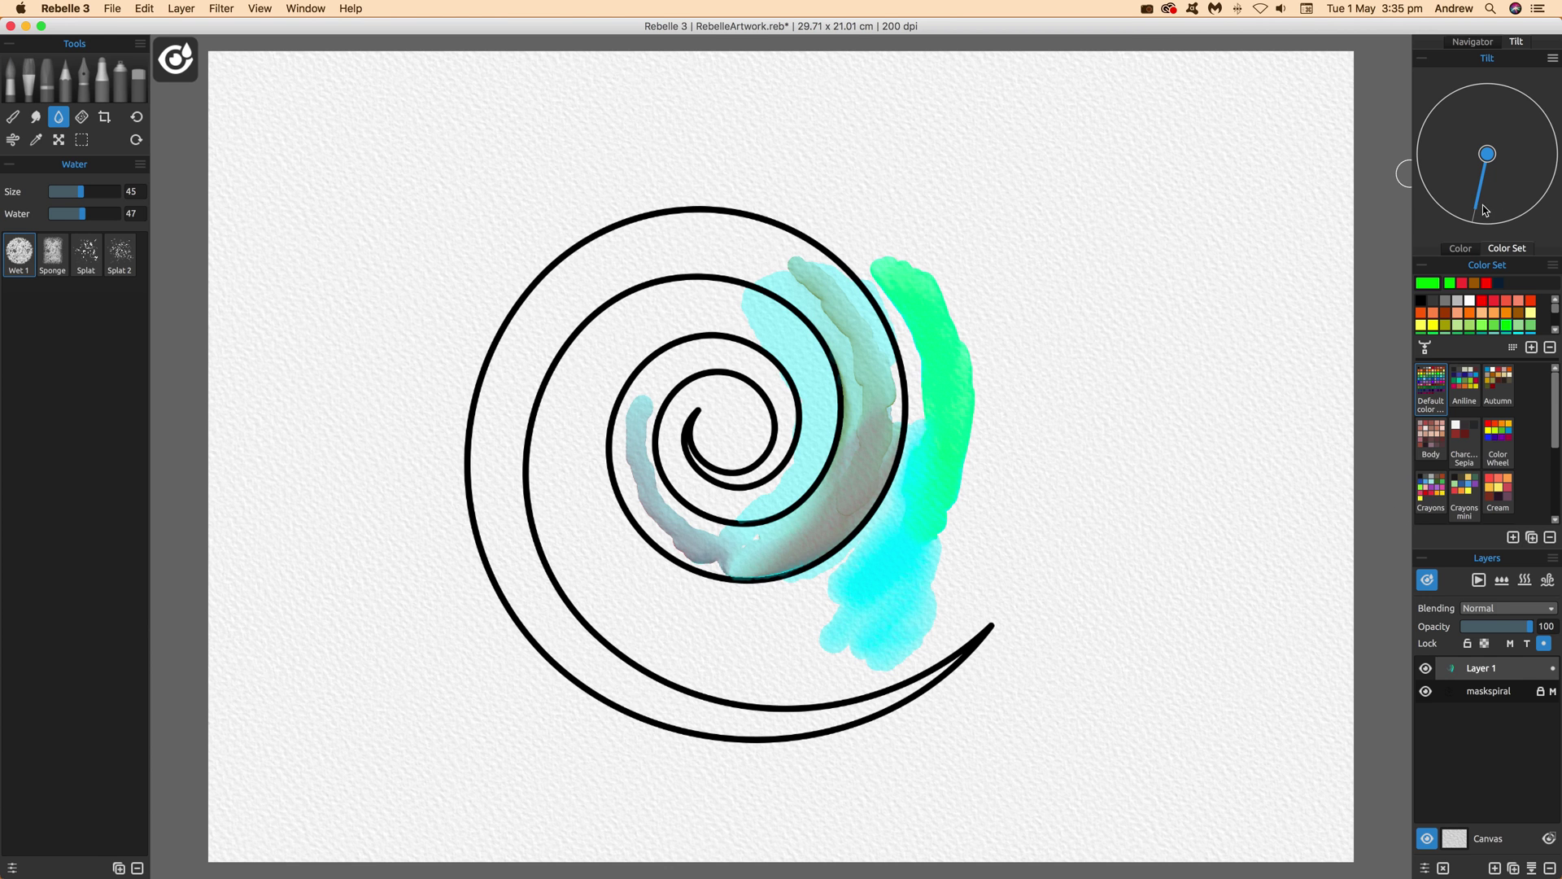
drag(1479, 210, 1436, 196)
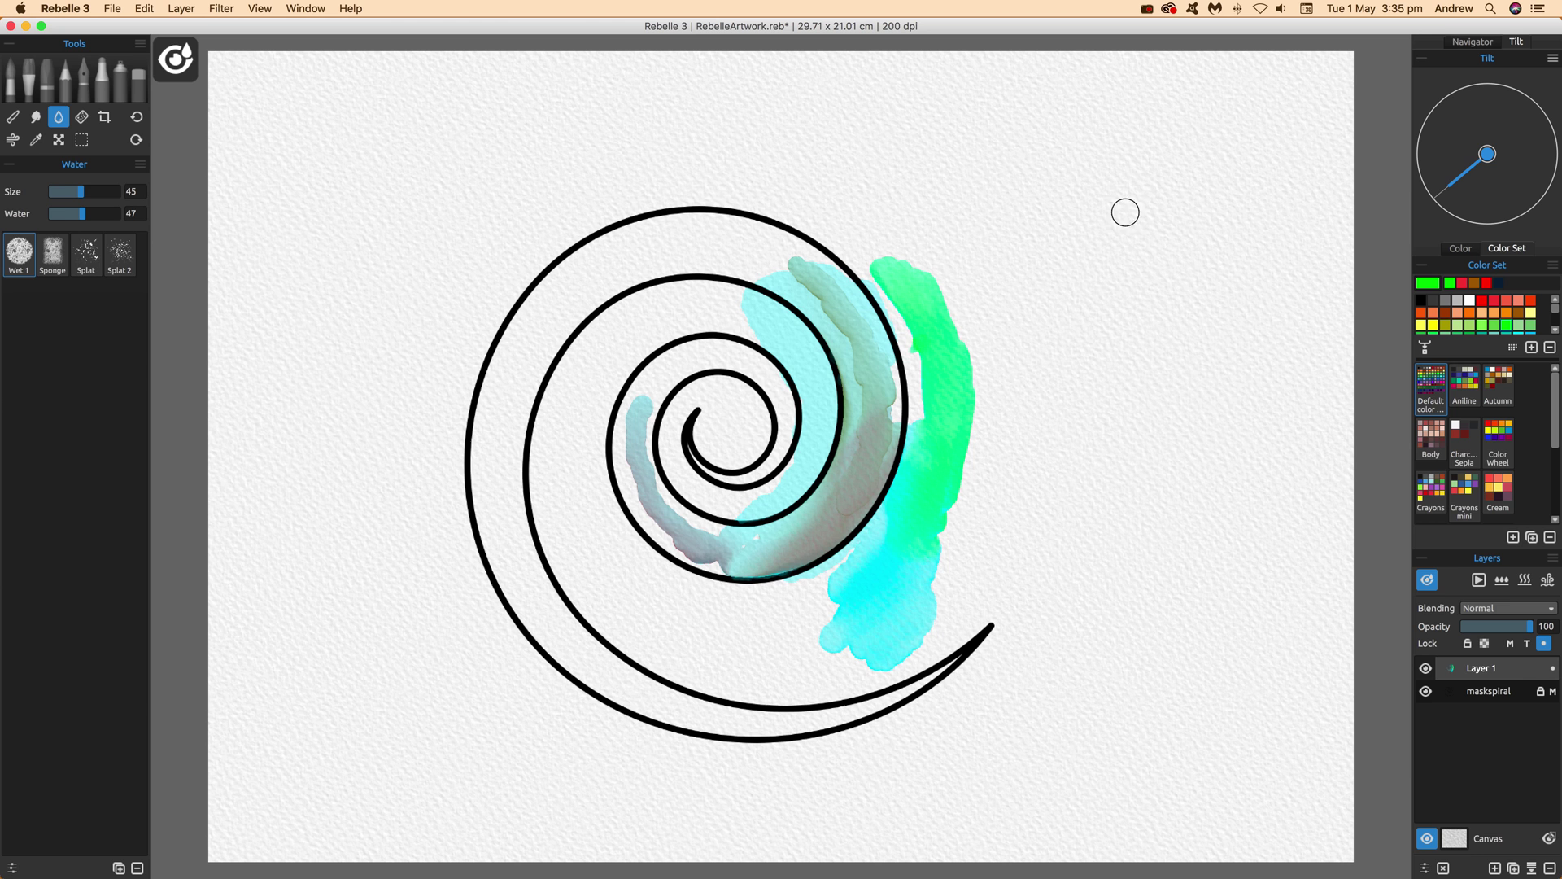
click(13, 79)
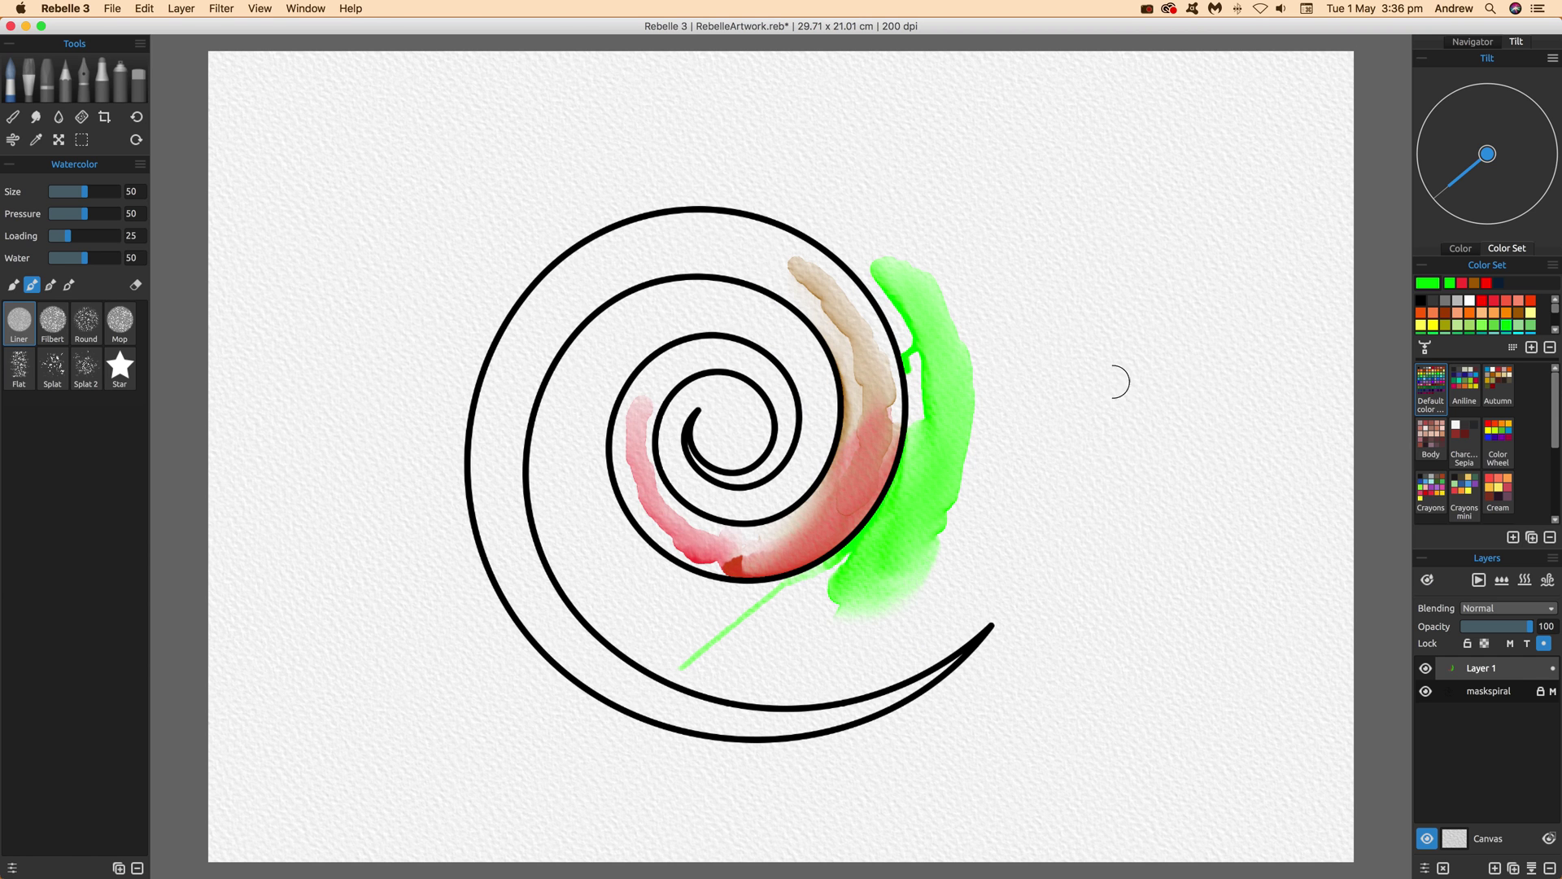
Dab the green wash, then paint an orange-brown stroke downward over it
click(930, 368)
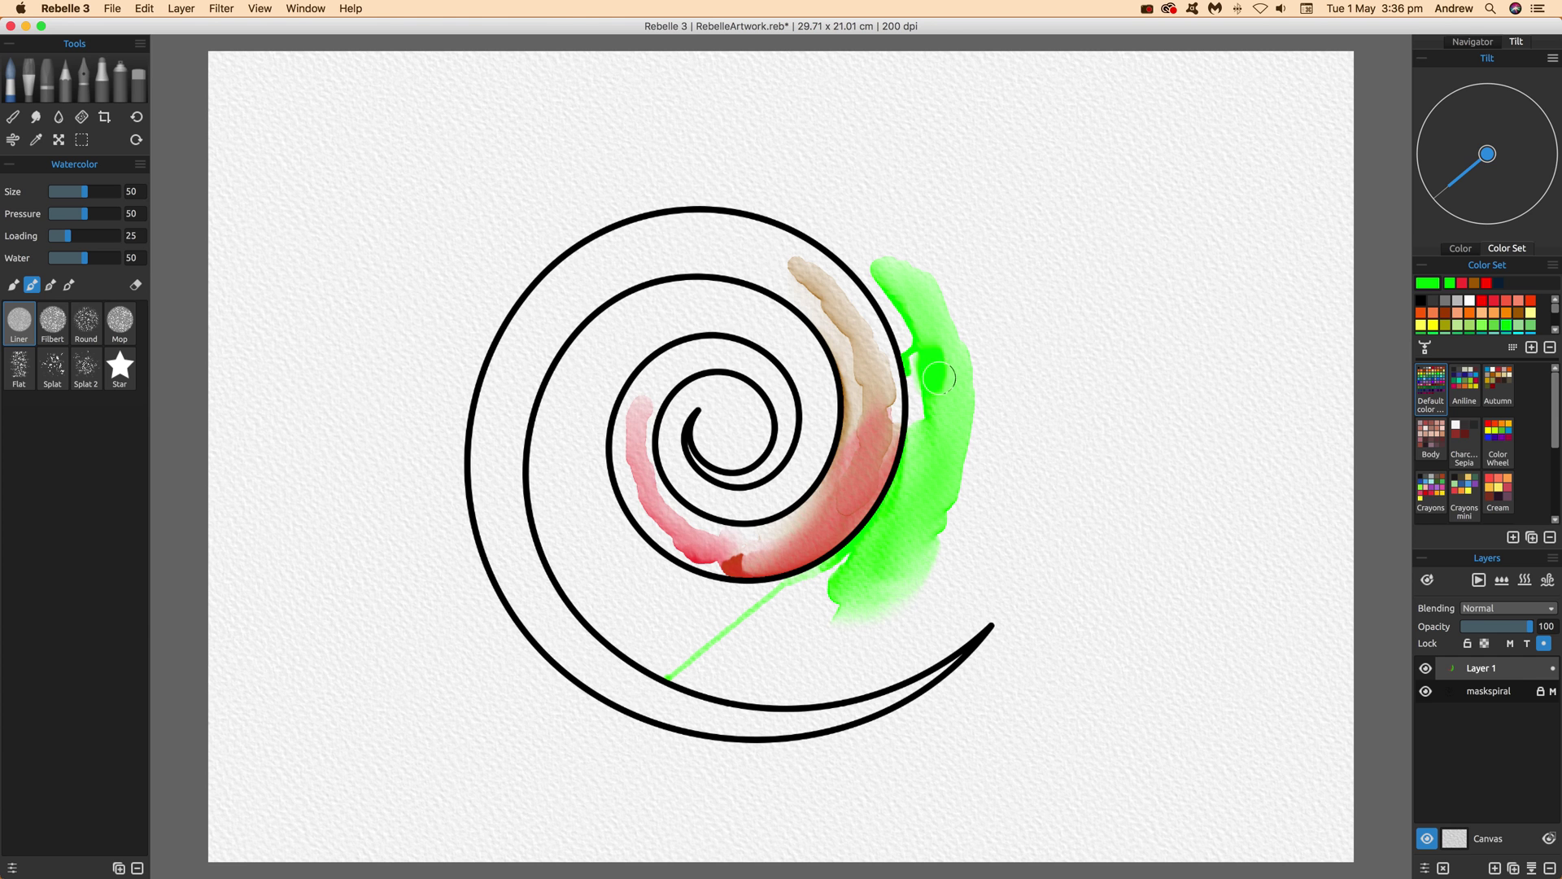
click(1519, 316)
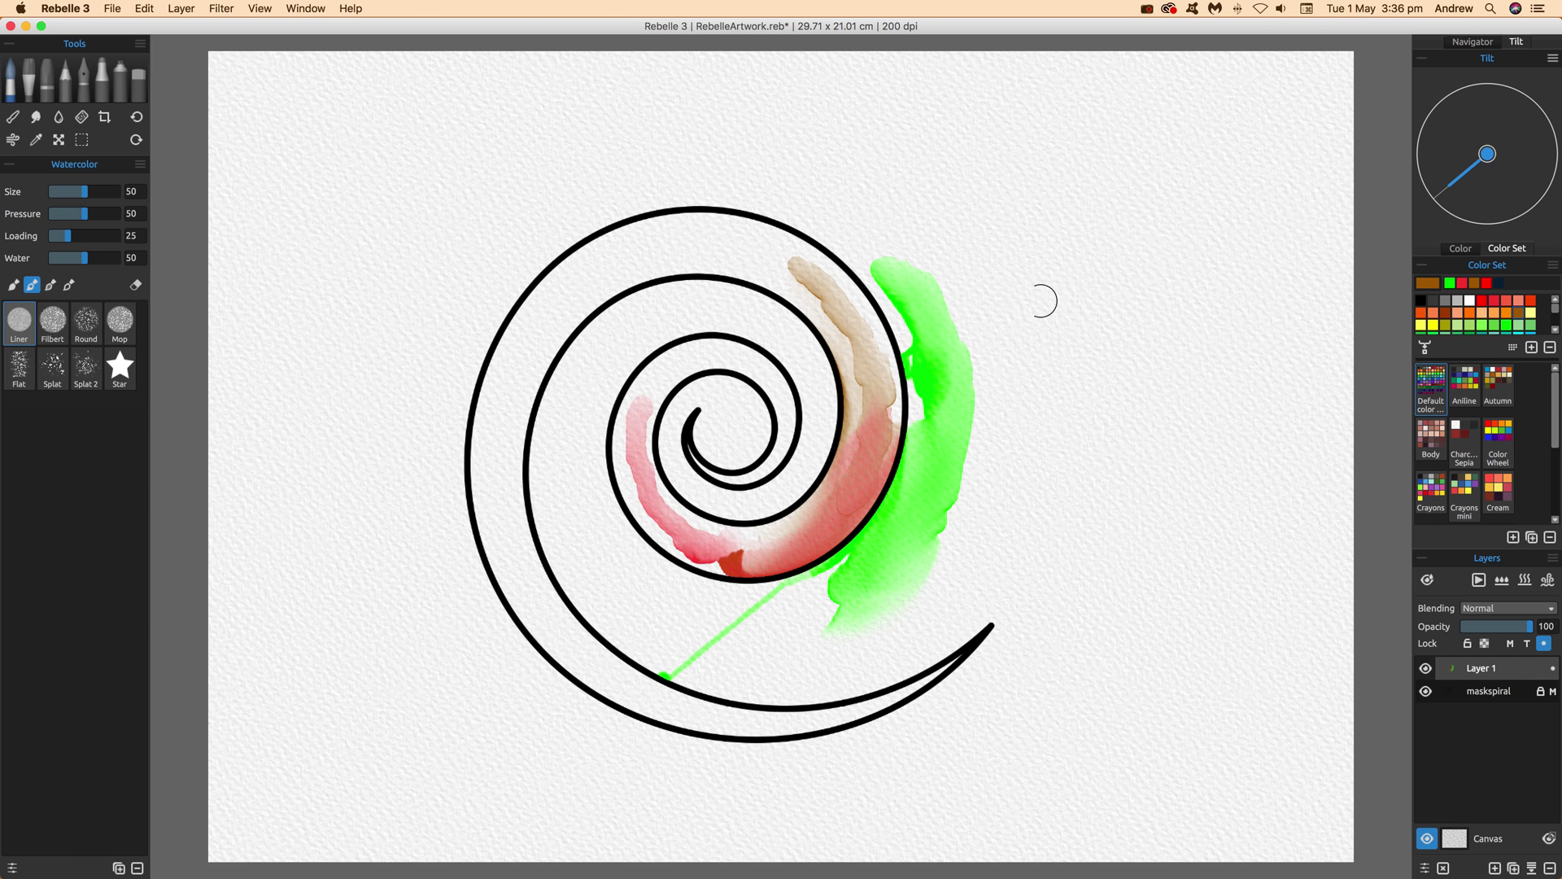
mouse_move(921, 343)
mouse_down()
mouse_move(929, 411)
mouse_move(925, 396)
mouse_up()
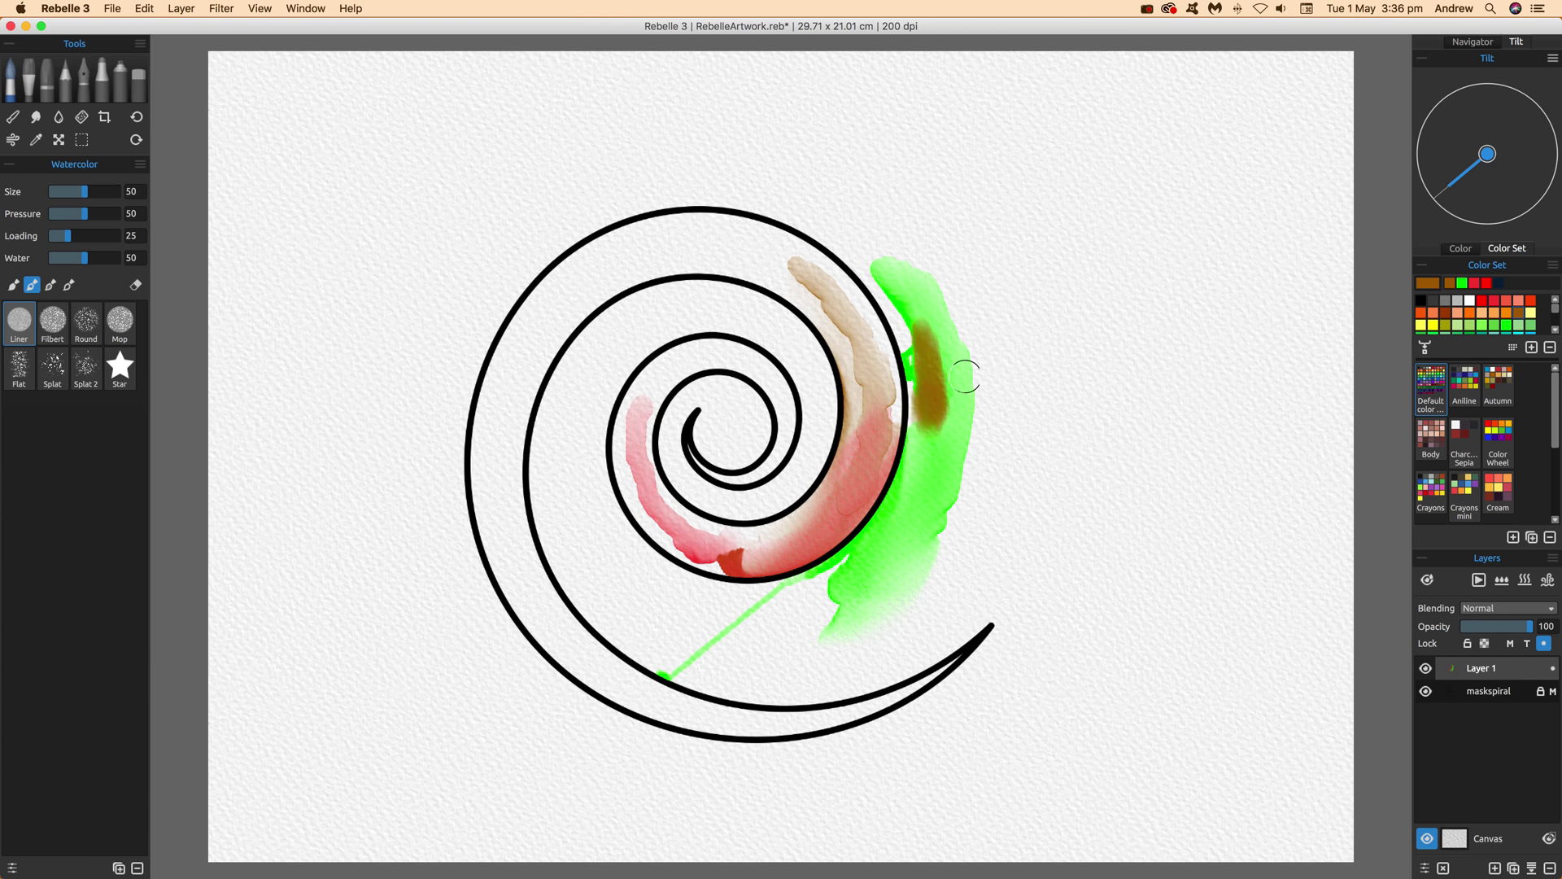